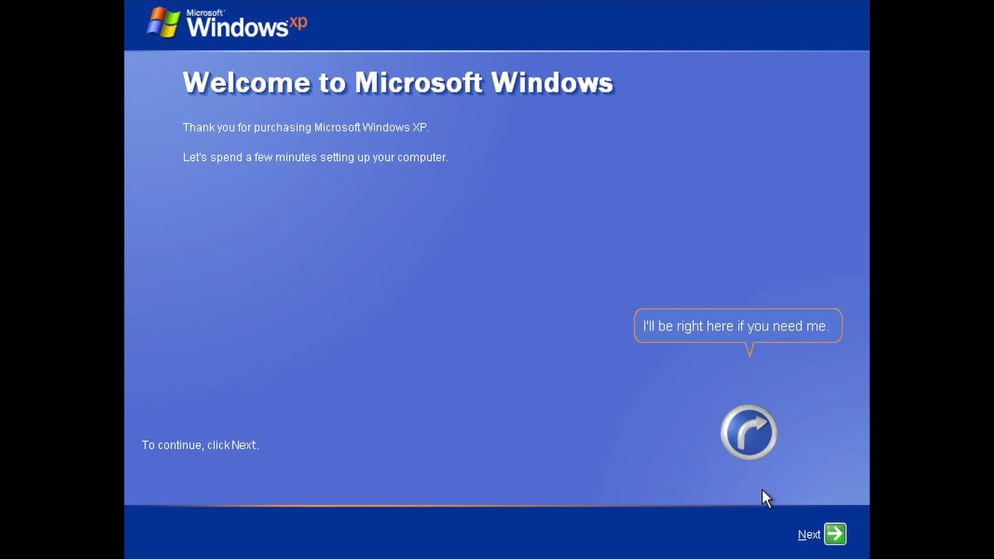
Complete the Windows first-run setup with GSX as the user name and dismiss the Start menu and tour notification.
click(836, 535)
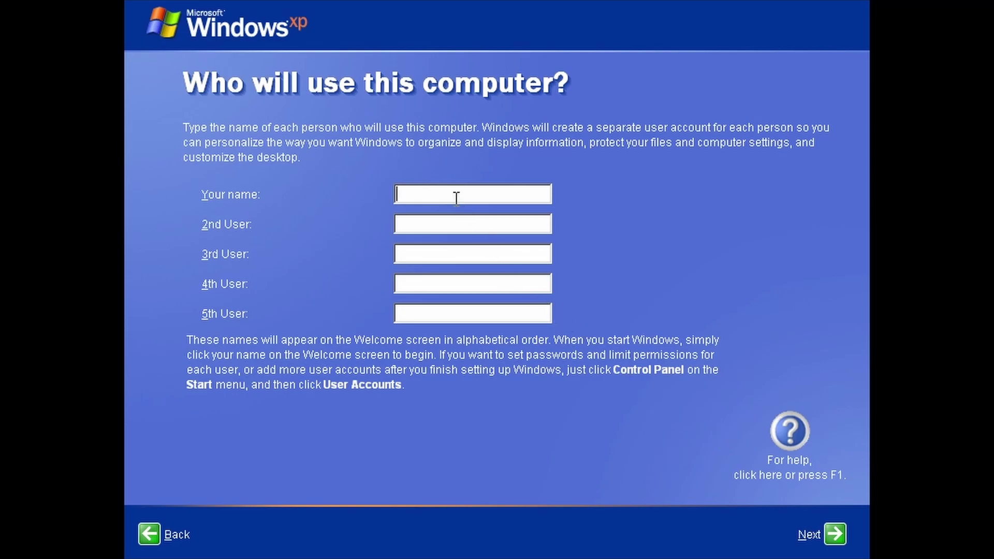
text(GSX)
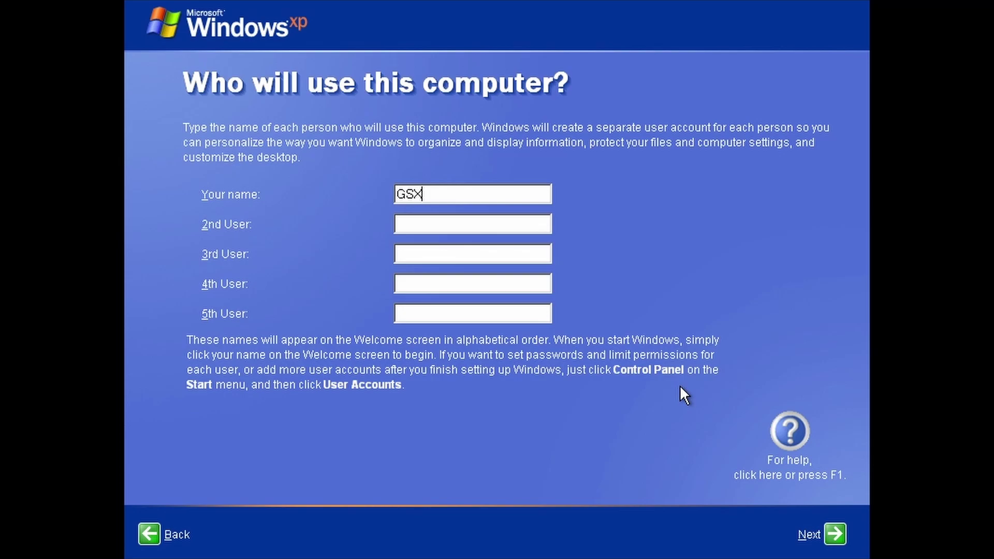
click(833, 533)
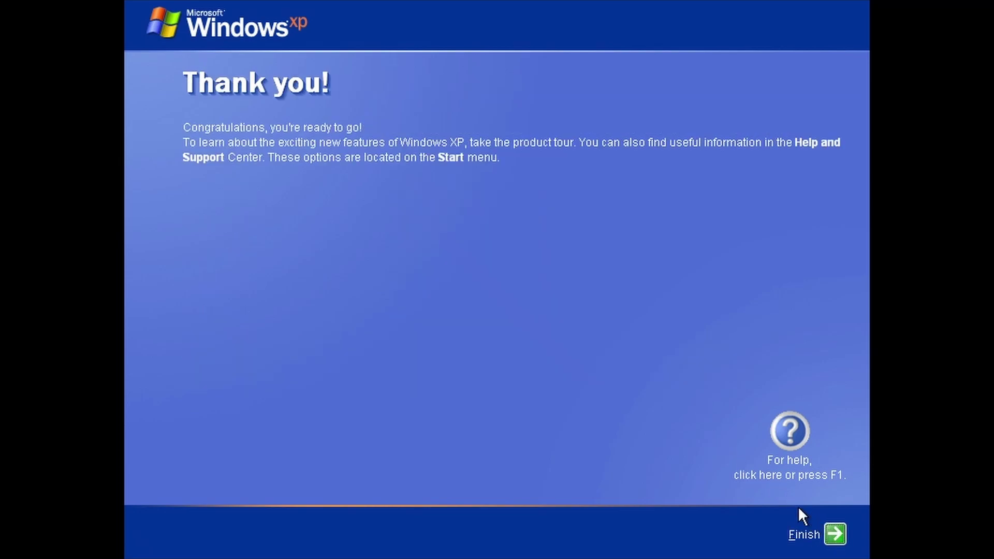
click(827, 533)
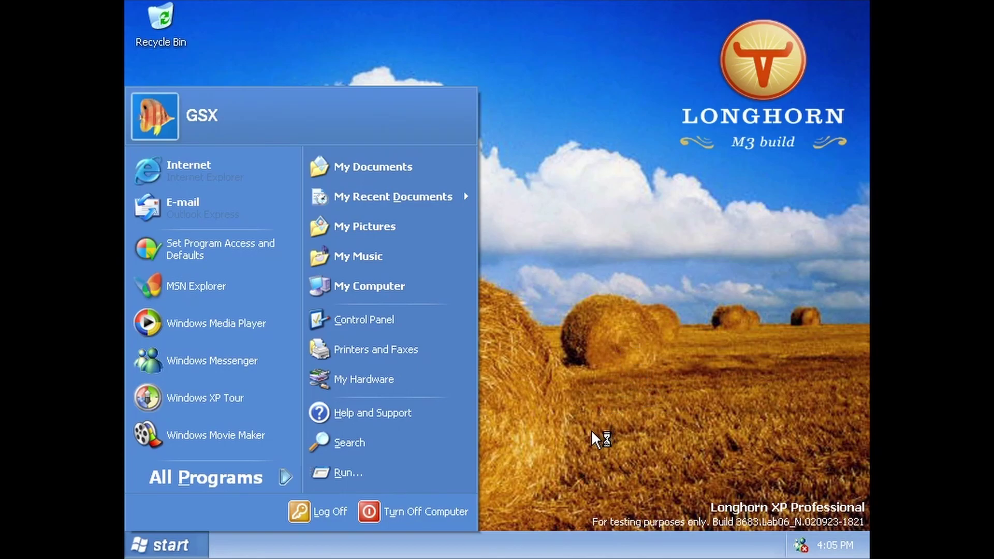
click(550, 362)
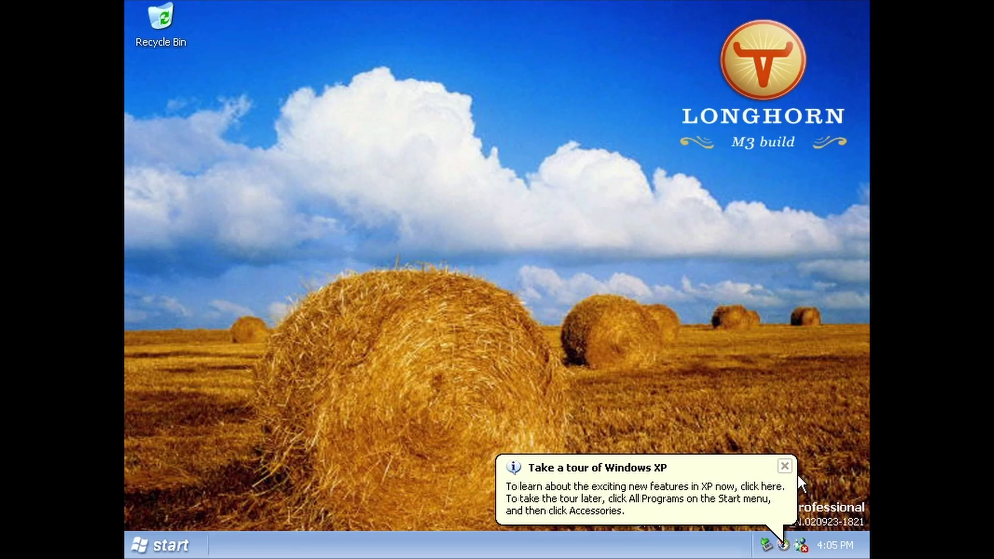
click(783, 466)
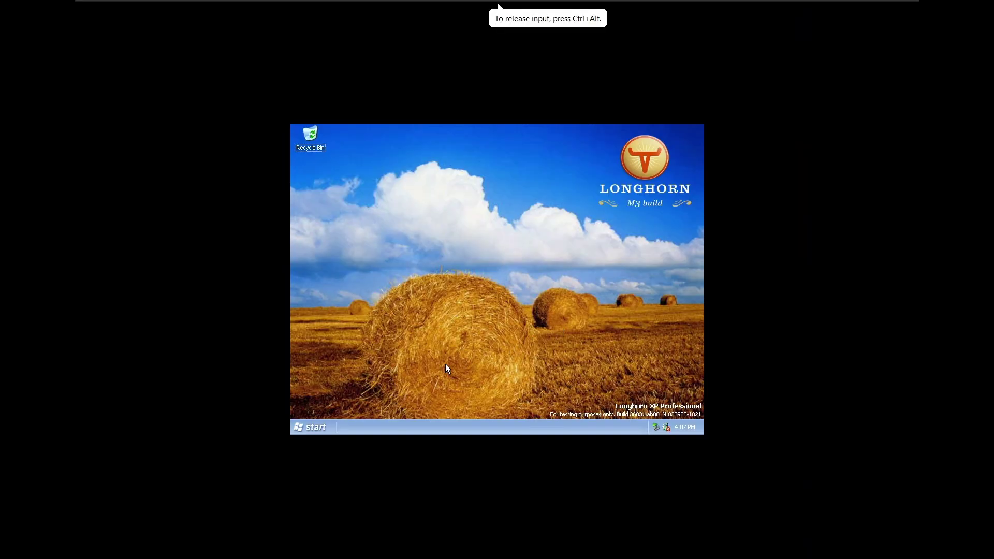
Open the classic Display Properties from the Appearance and Themes category of Control Panel.
click(315, 427)
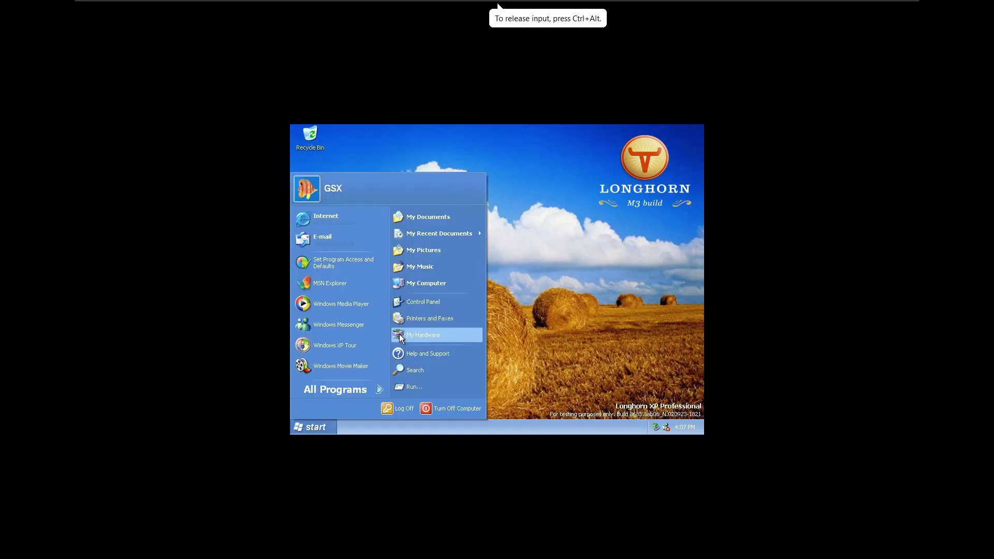
click(422, 299)
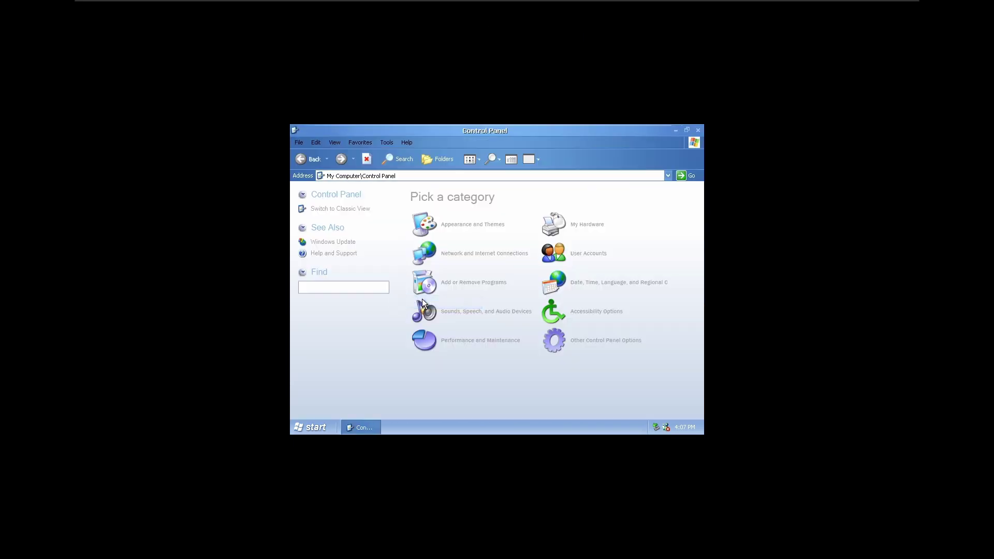
click(471, 224)
click(461, 272)
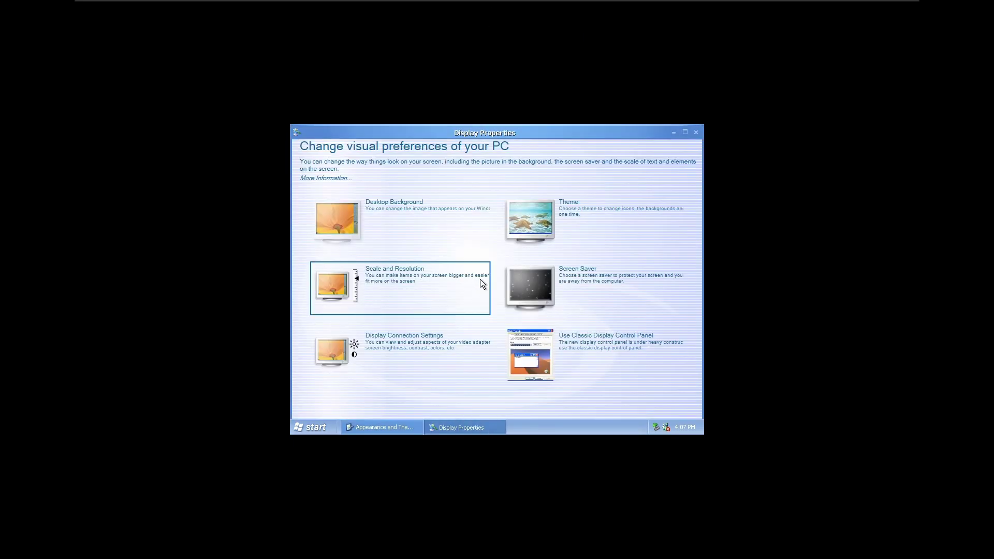
click(584, 349)
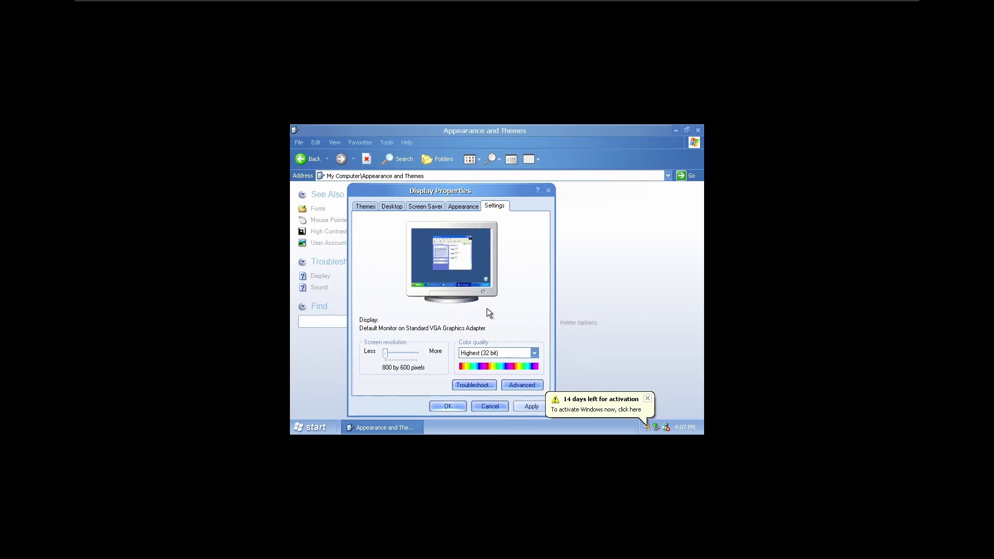
Set the screen resolution to 1920 by 1080 pixels, keep the new settings and close the open windows.
drag(388, 355, 414, 354)
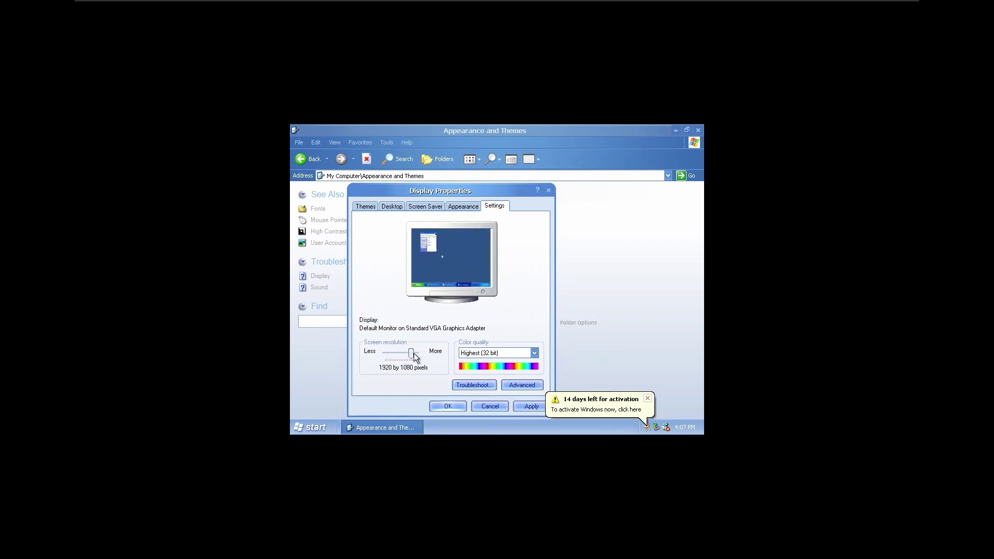
click(524, 405)
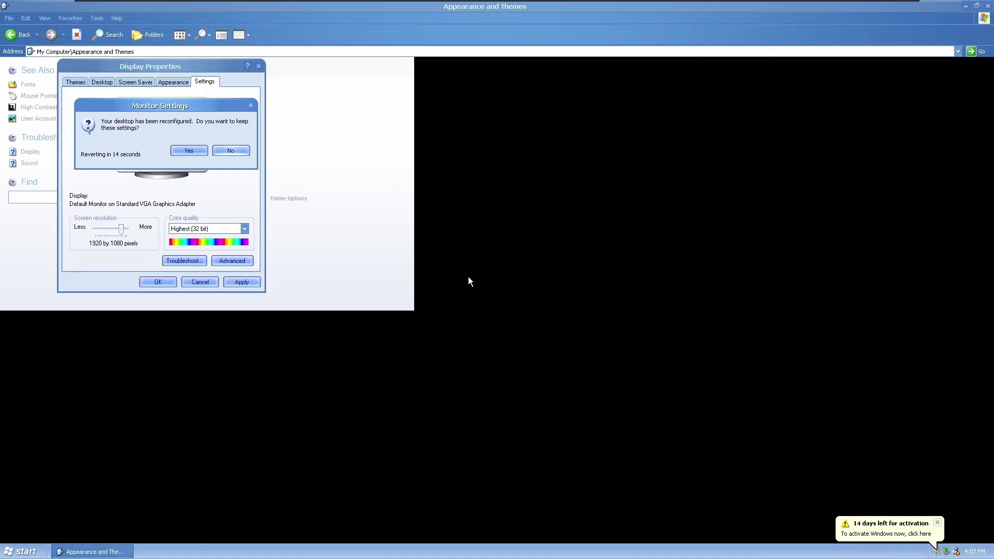
click(196, 153)
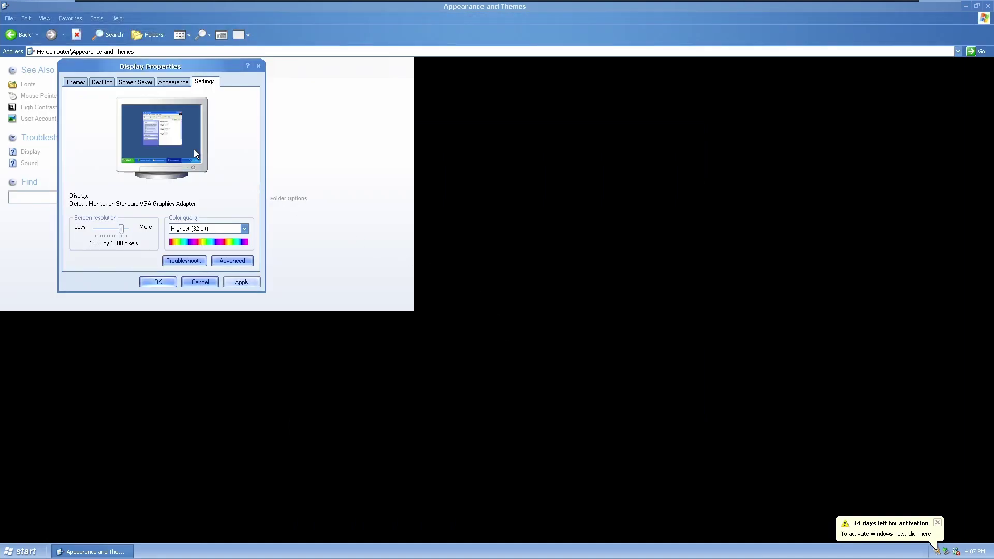
click(168, 280)
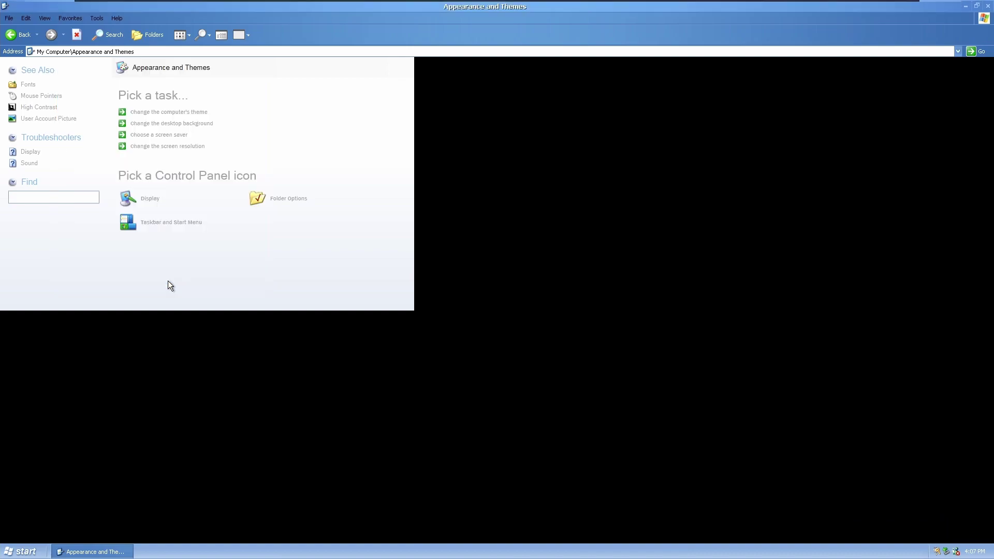
click(988, 6)
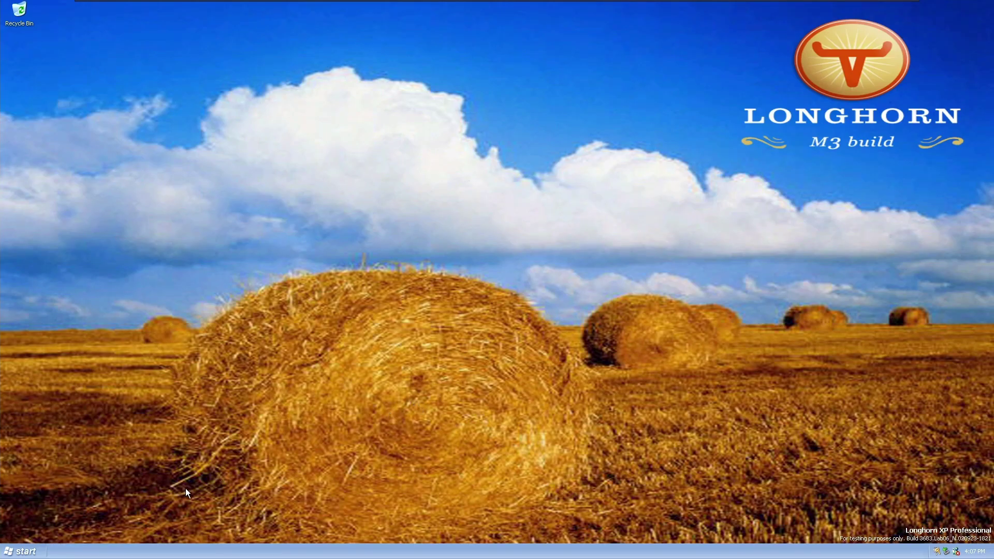
Open Notepad and move its window away from the corner of the desktop.
click(41, 548)
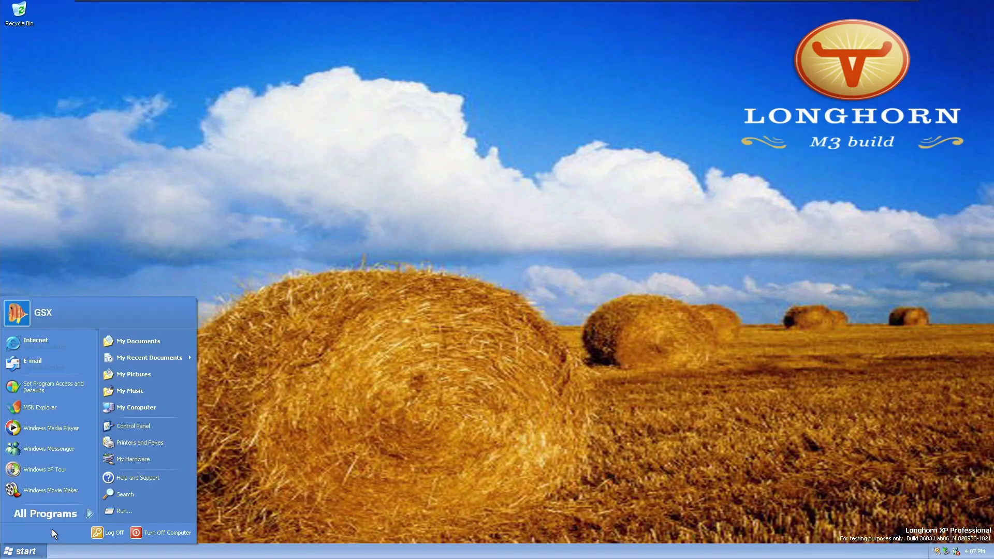
mouse_move(58, 520)
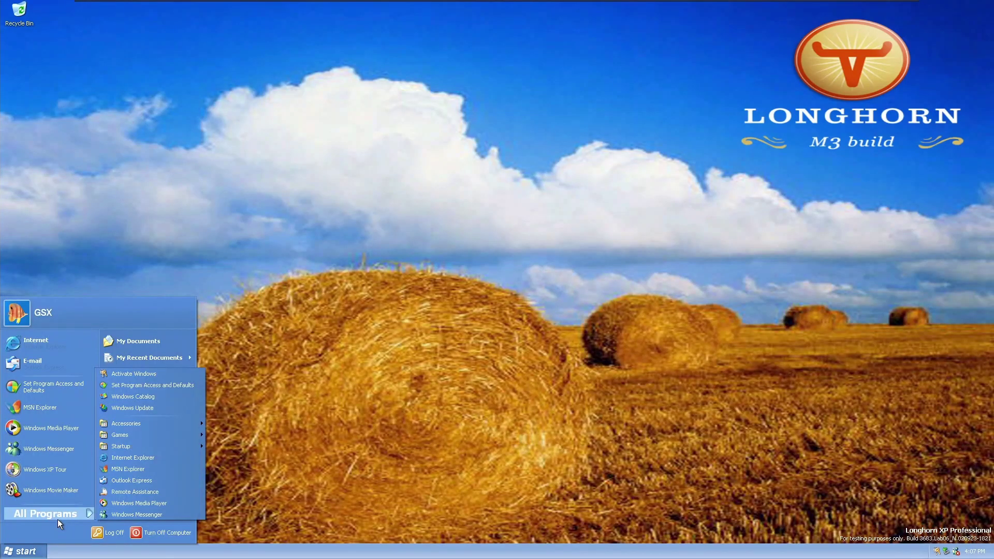
mouse_move(148, 420)
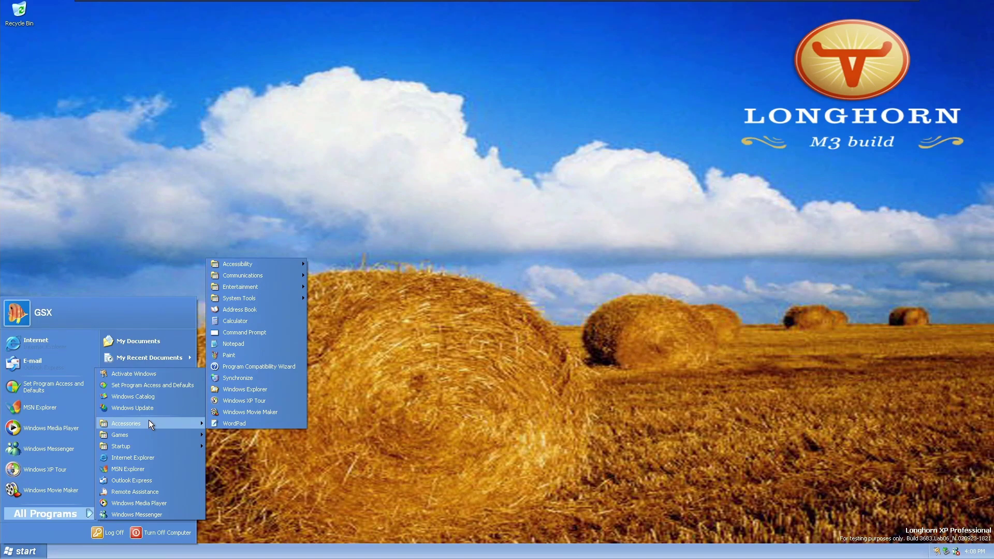
click(245, 344)
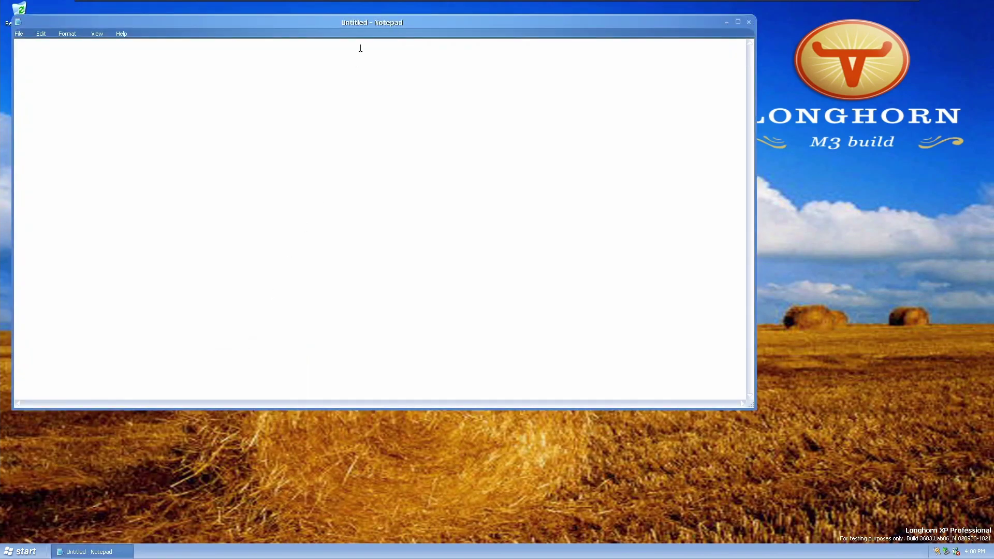
drag(370, 23, 424, 54)
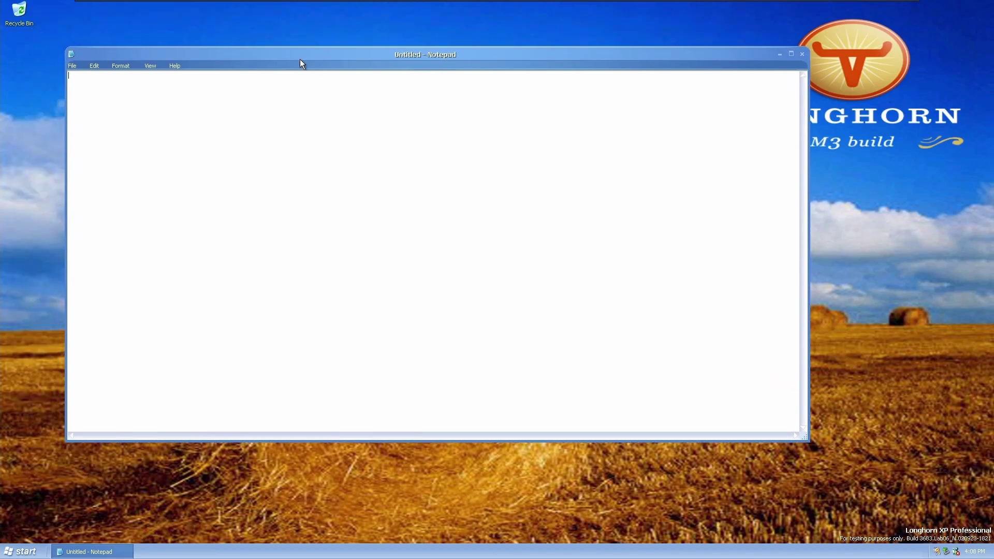
Set the Notepad font size to 20, keeping Lucida Console Regular.
click(119, 64)
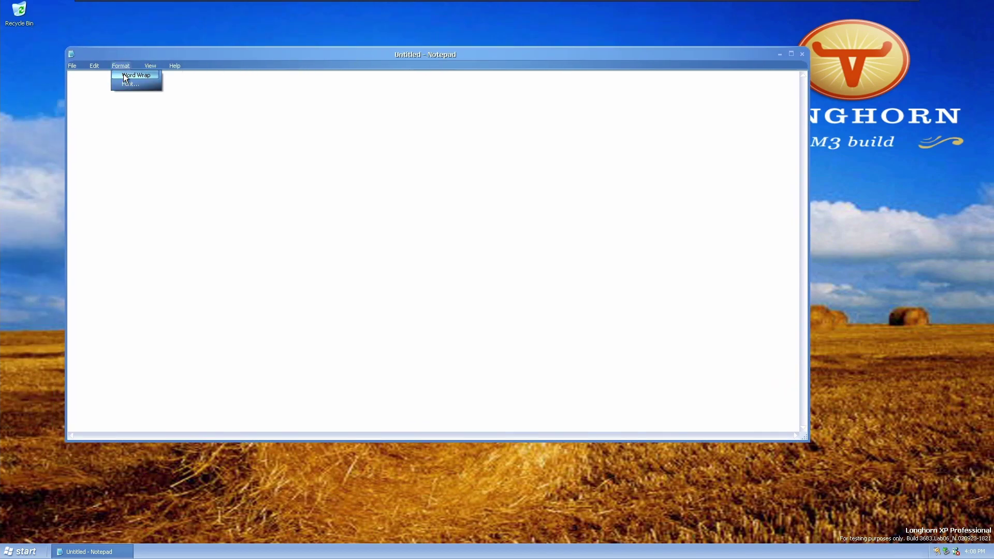
click(138, 86)
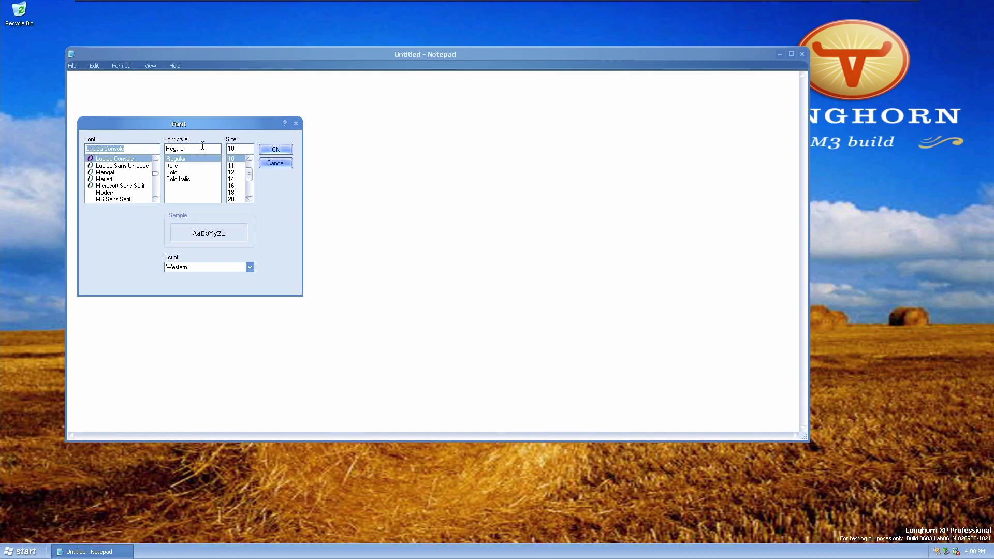
click(234, 179)
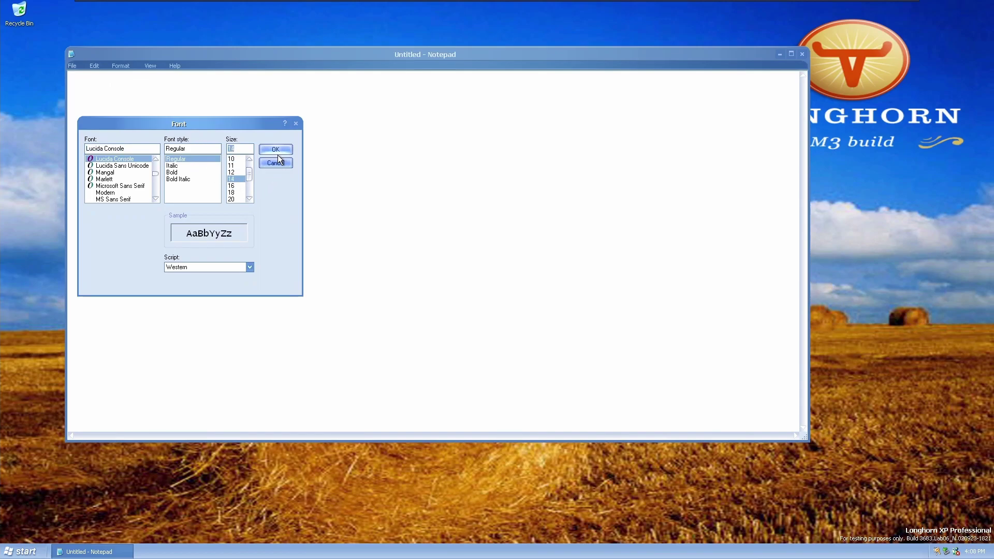
click(231, 192)
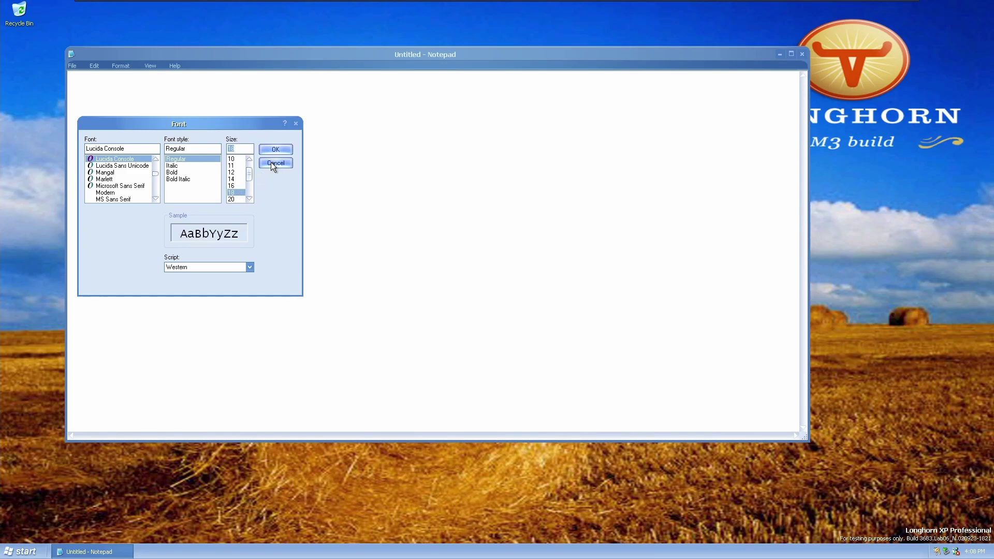
click(233, 199)
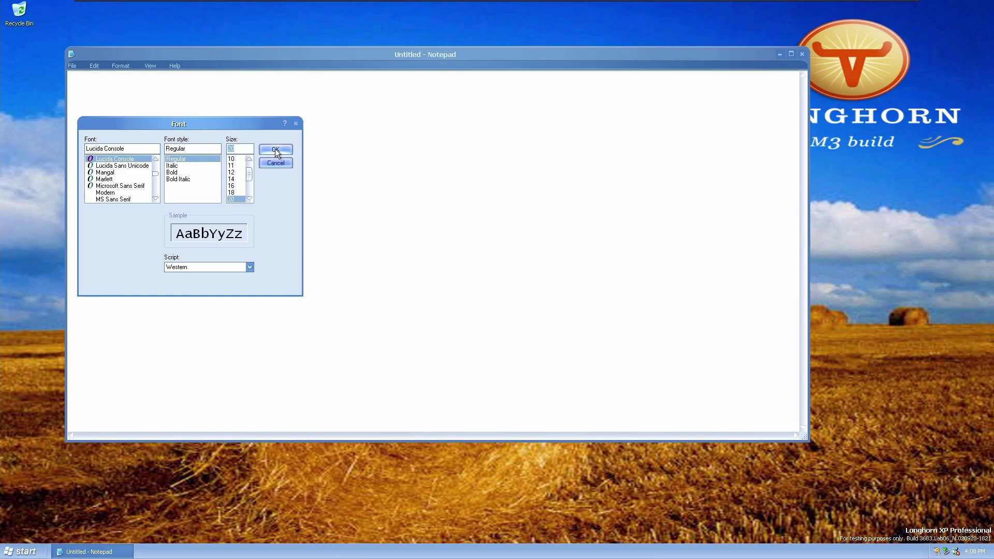
click(275, 150)
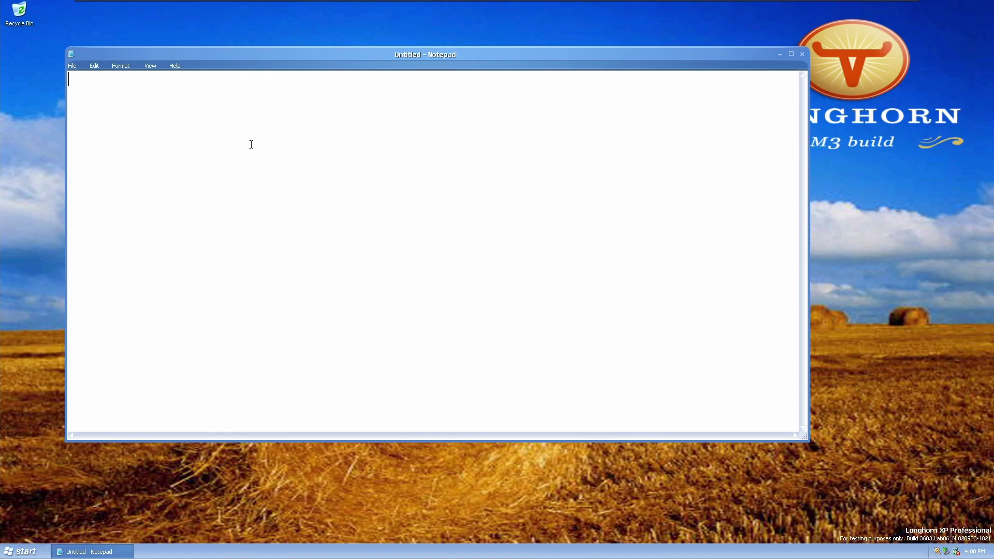
Write "Thanks for watching :D" in the blank document and close Notepad without saving.
text(Thanks for watchi)
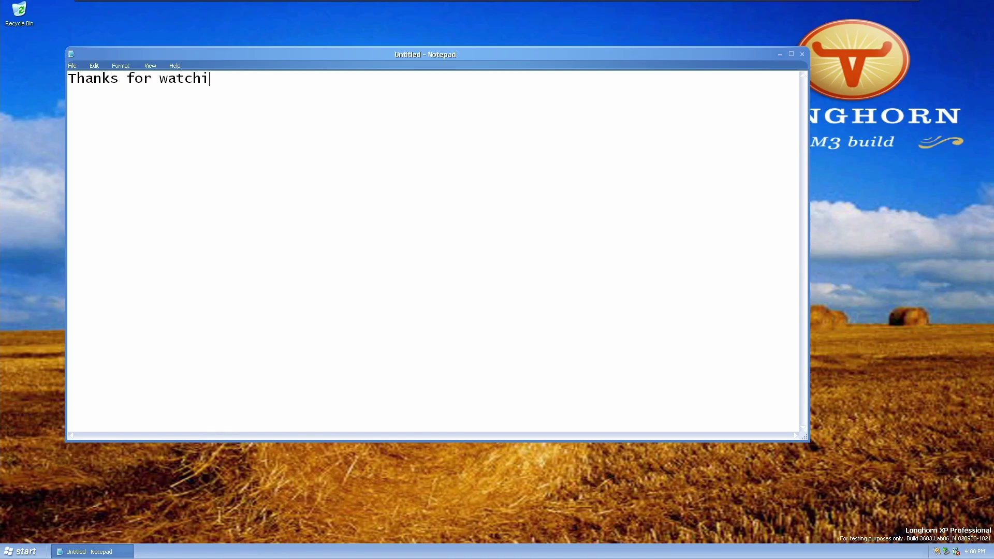
text(ng :D)
click(802, 55)
click(496, 309)
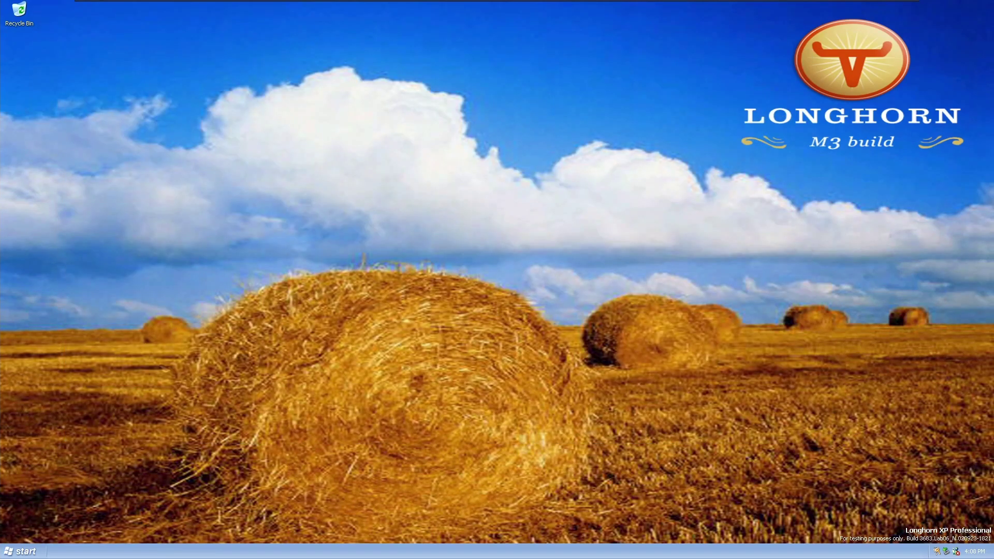
Open System Information, examine the whole system summary list and close the window.
click(33, 548)
mouse_move(51, 514)
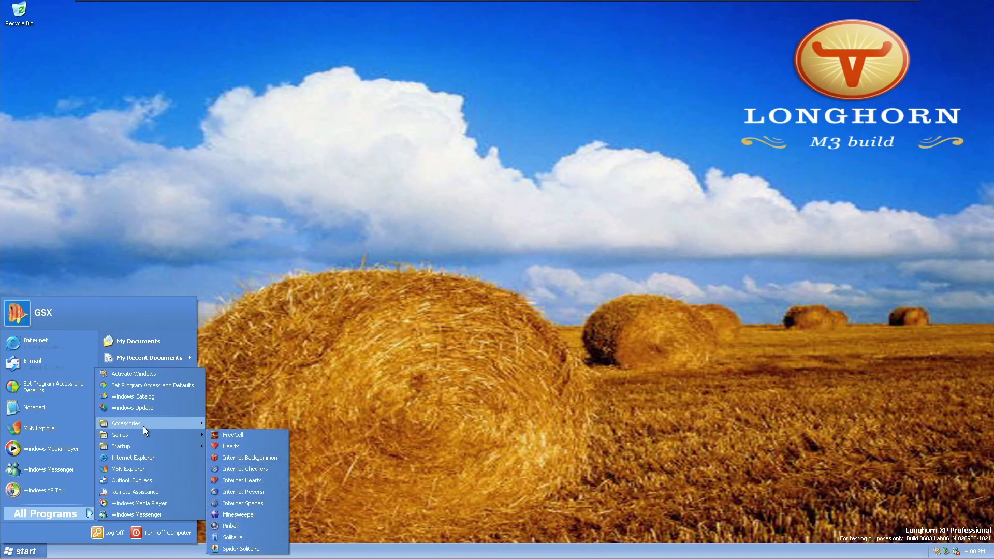
mouse_move(144, 427)
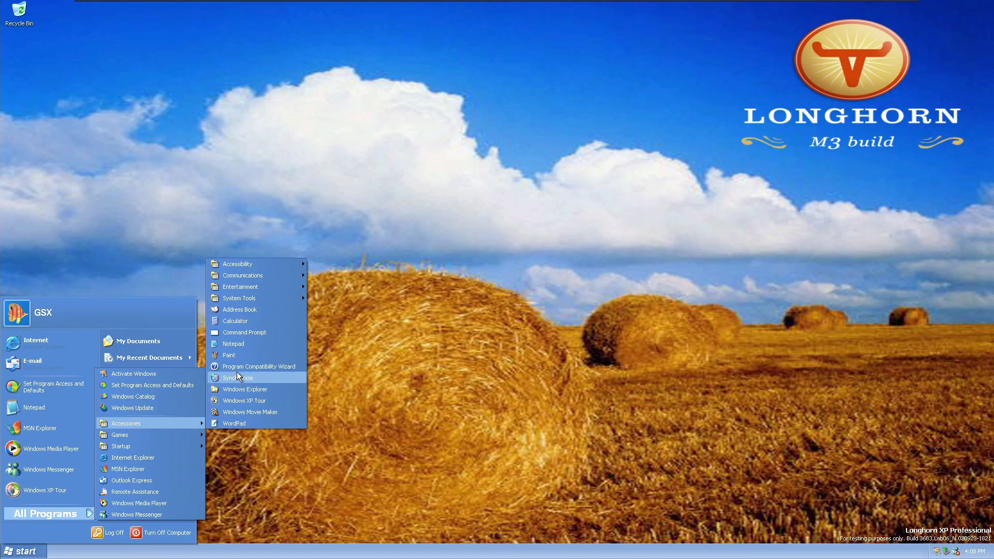
mouse_move(240, 299)
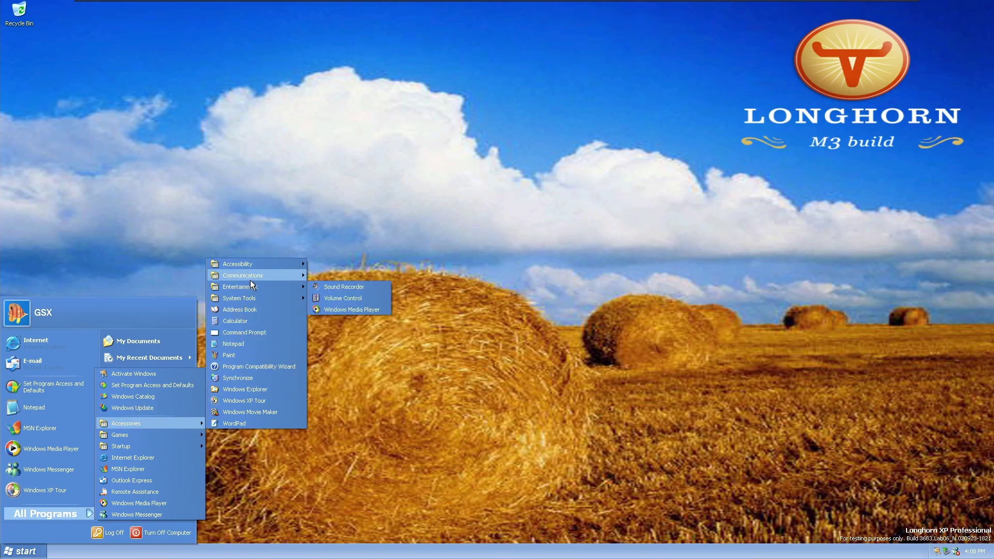
mouse_move(253, 274)
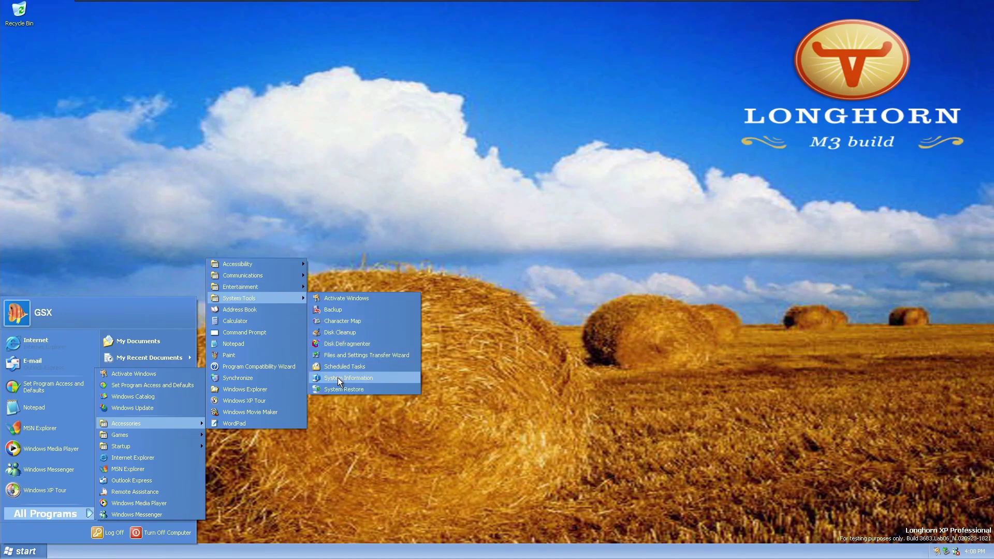
click(337, 378)
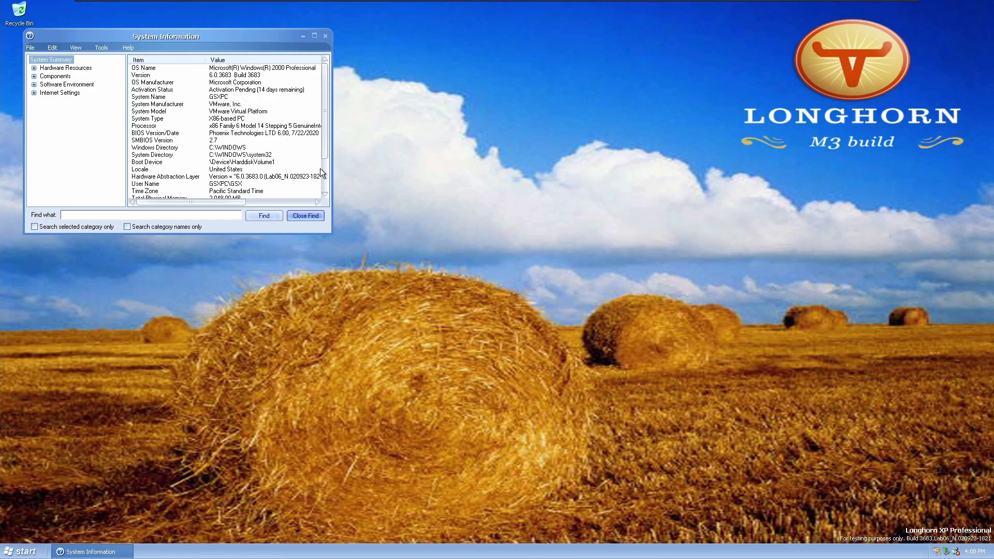
mouse_move(216, 200)
mouse_down()
mouse_move(284, 203)
mouse_move(203, 200)
mouse_up()
drag(326, 124, 329, 178)
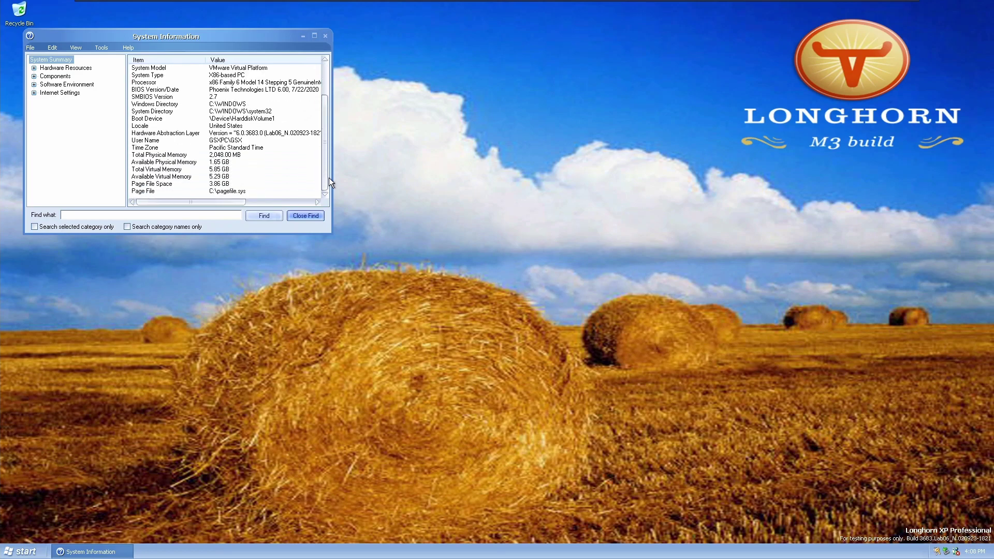
click(325, 35)
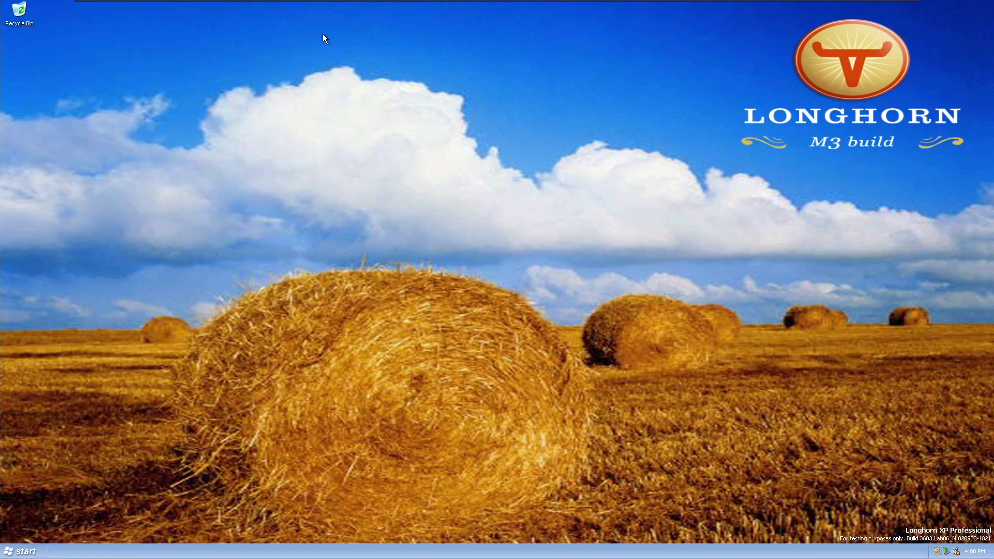
Complete the New Connection Wizard for a manually set up Internet connection using broadband that is always on.
click(21, 552)
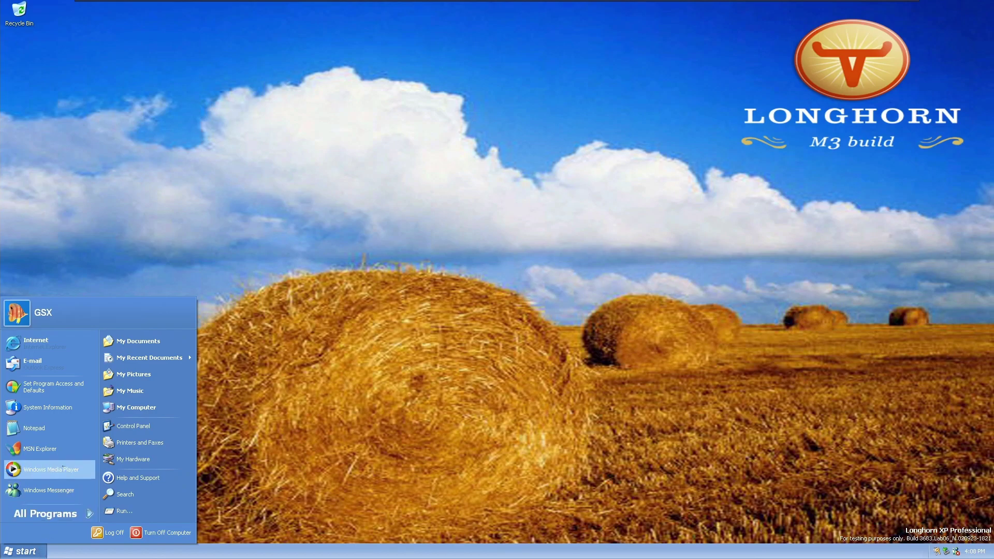
click(64, 344)
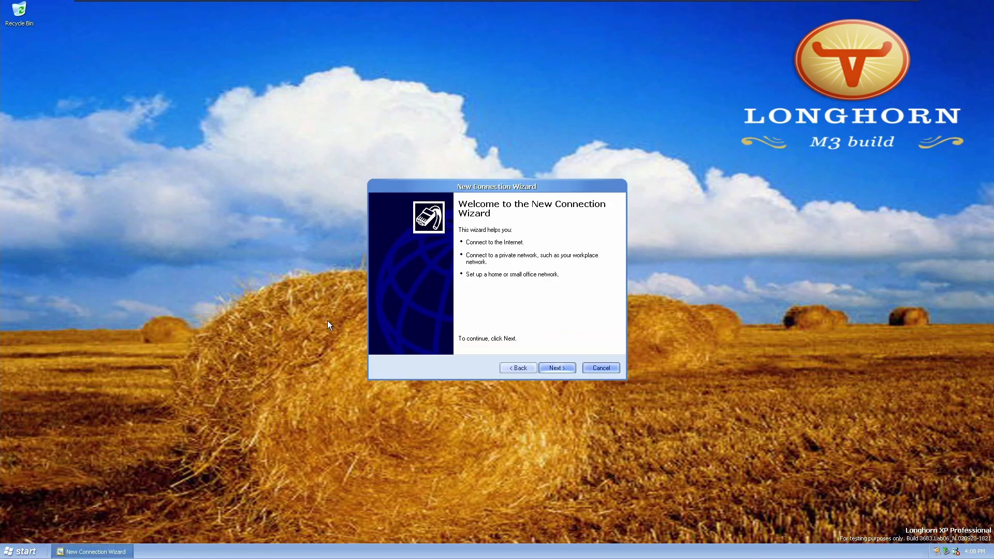
click(557, 369)
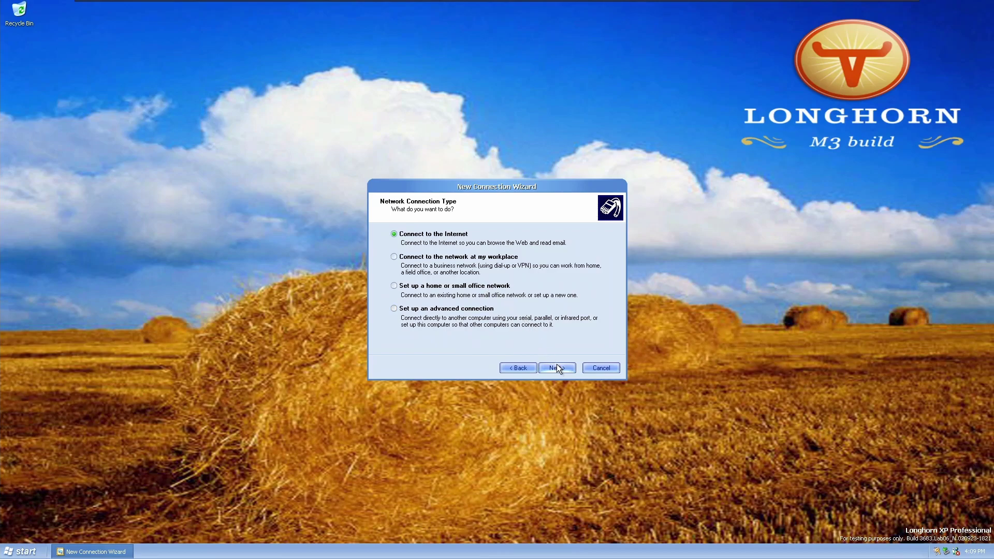
click(557, 368)
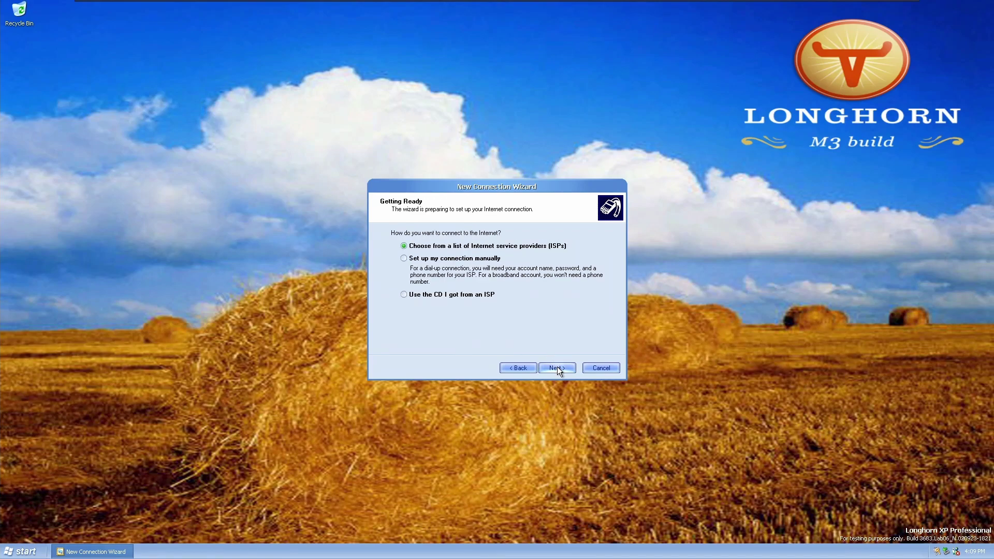
click(471, 259)
click(556, 368)
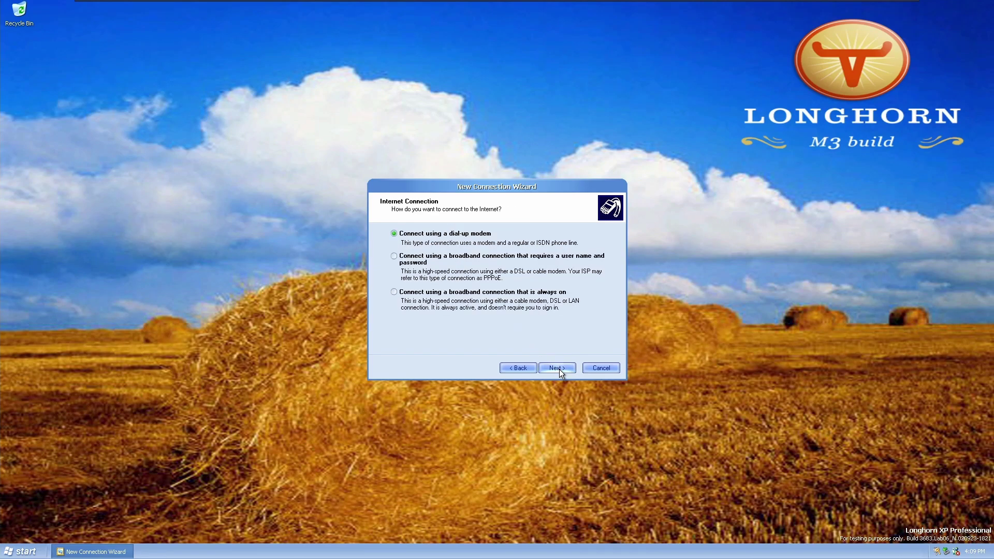
click(519, 292)
click(549, 366)
click(549, 367)
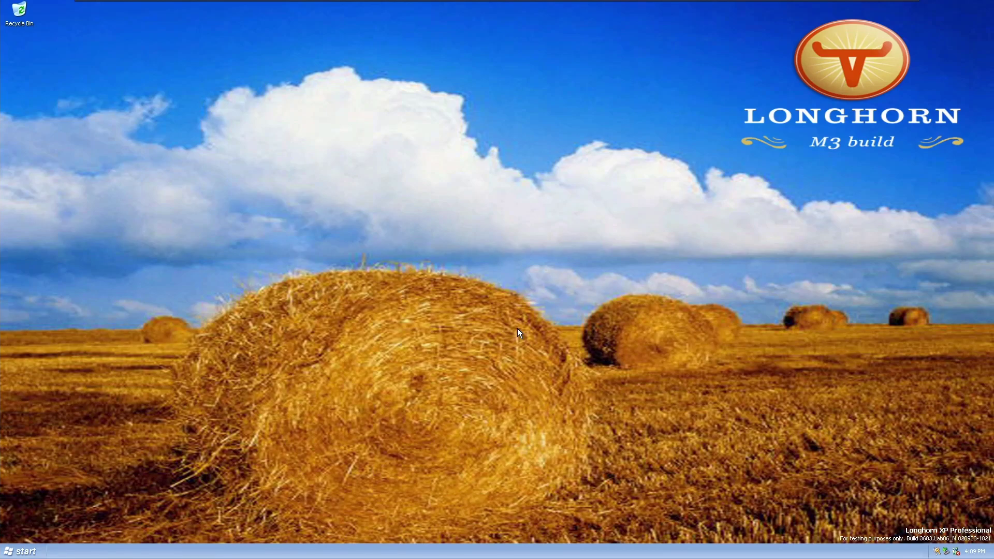
Open Internet Explorer, view its version information and close the browser.
click(22, 552)
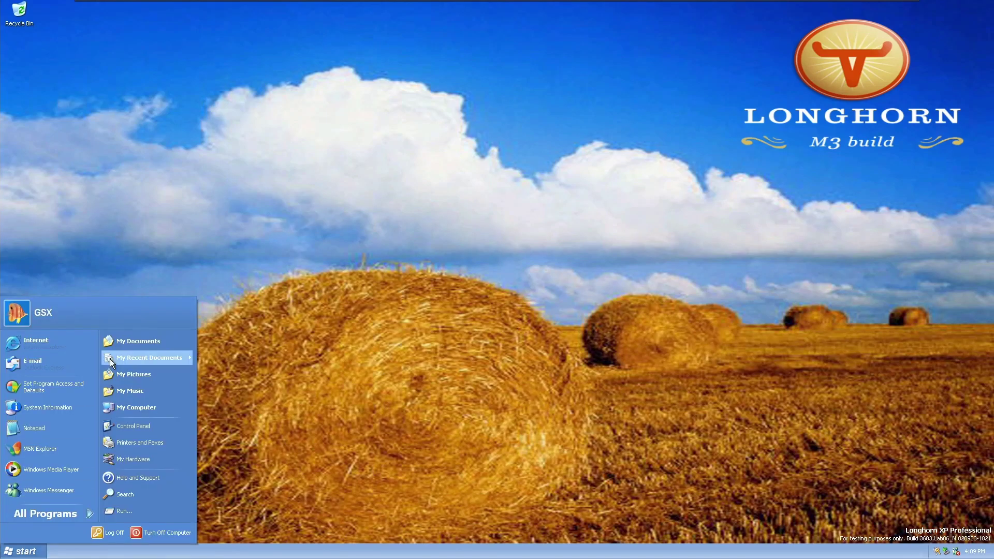
click(64, 342)
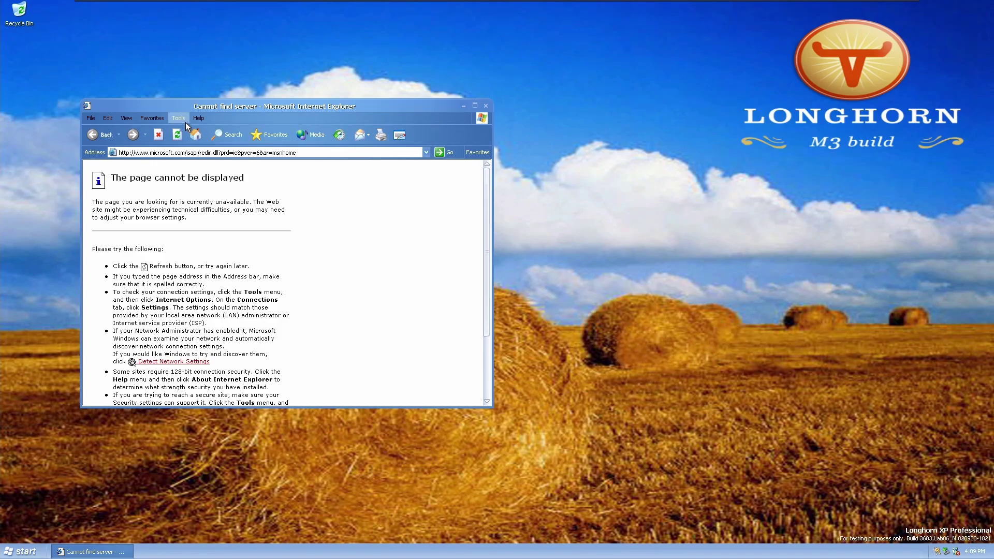
click(202, 118)
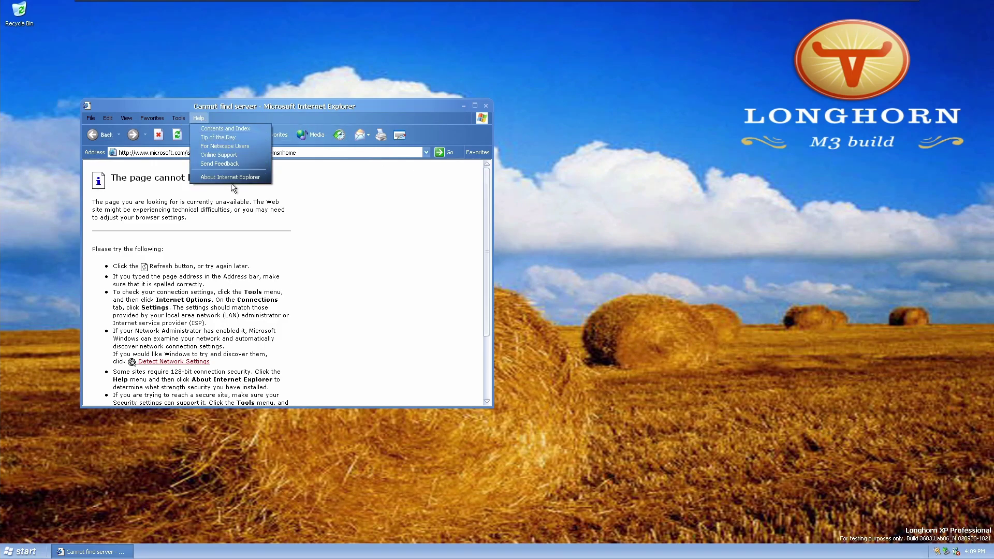
click(231, 177)
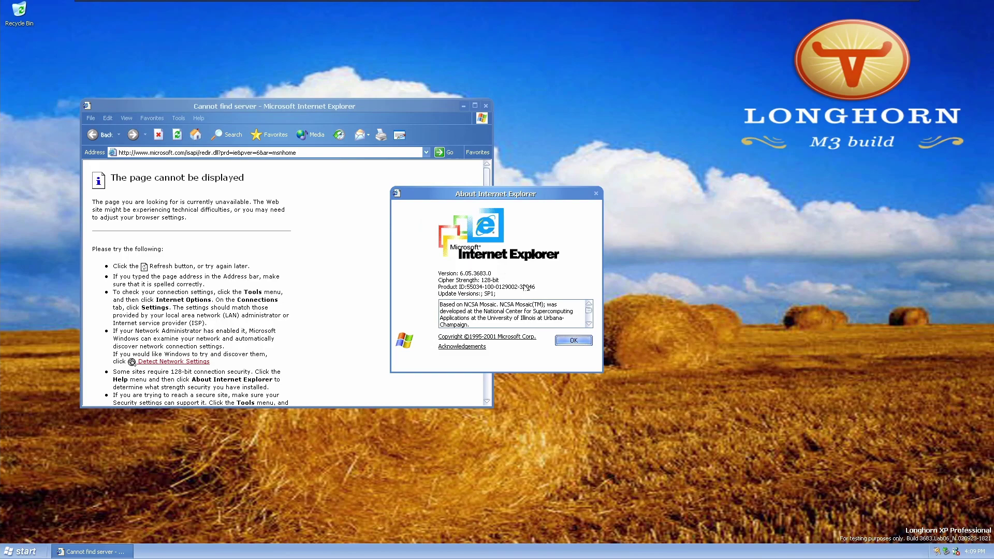
click(574, 341)
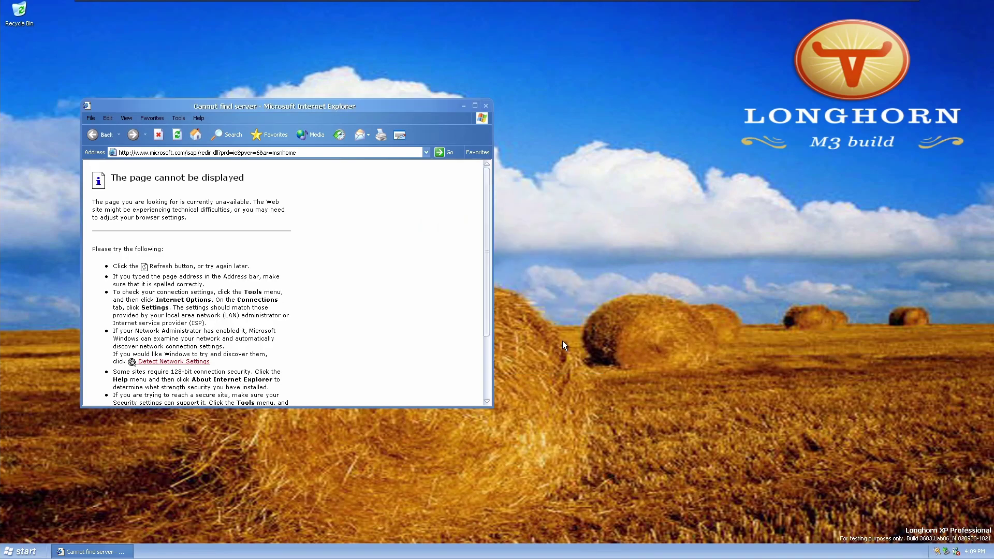
click(487, 105)
click(35, 553)
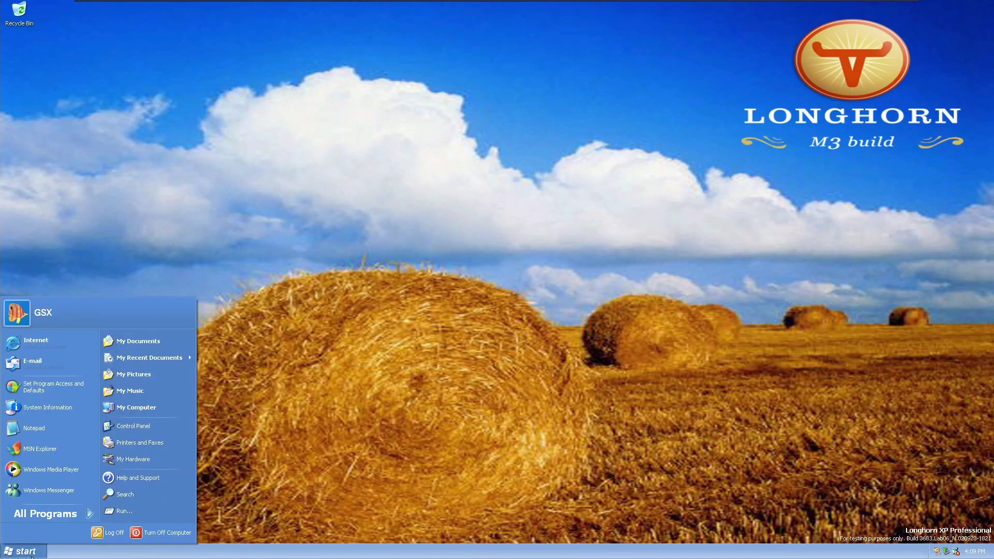
click(54, 515)
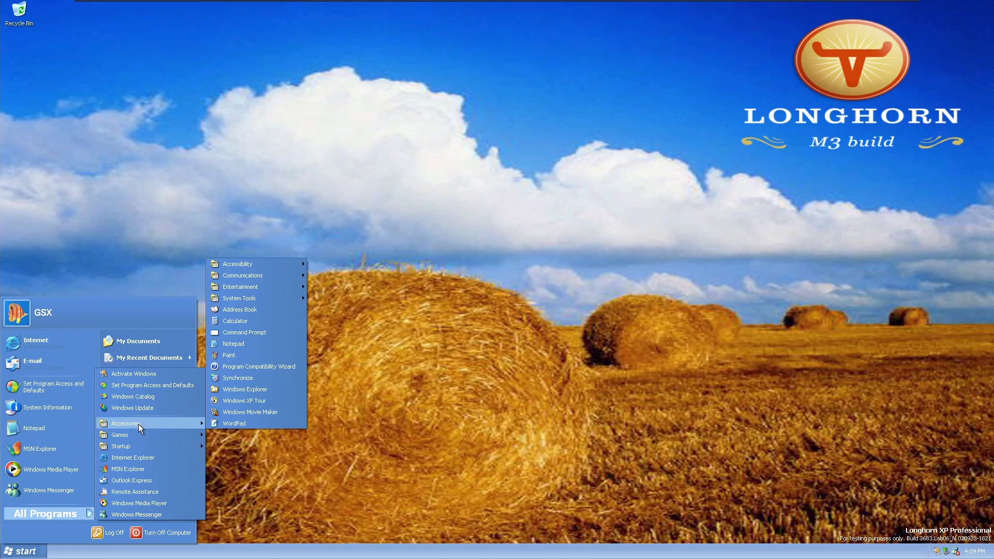
mouse_move(141, 432)
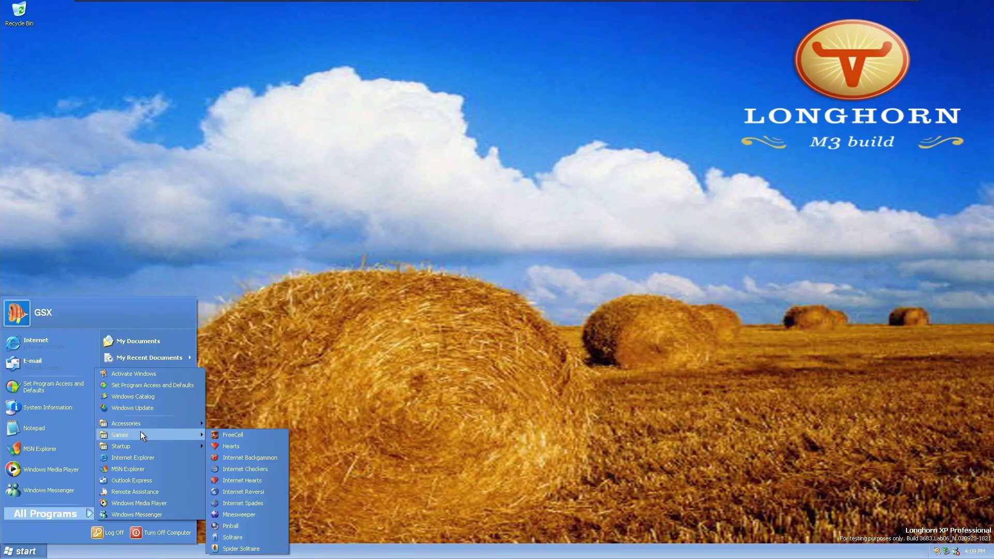
click(32, 550)
Open Appearance and Themes in Control Panel, view the Desktop Background page of Display Properties and close that window.
click(33, 550)
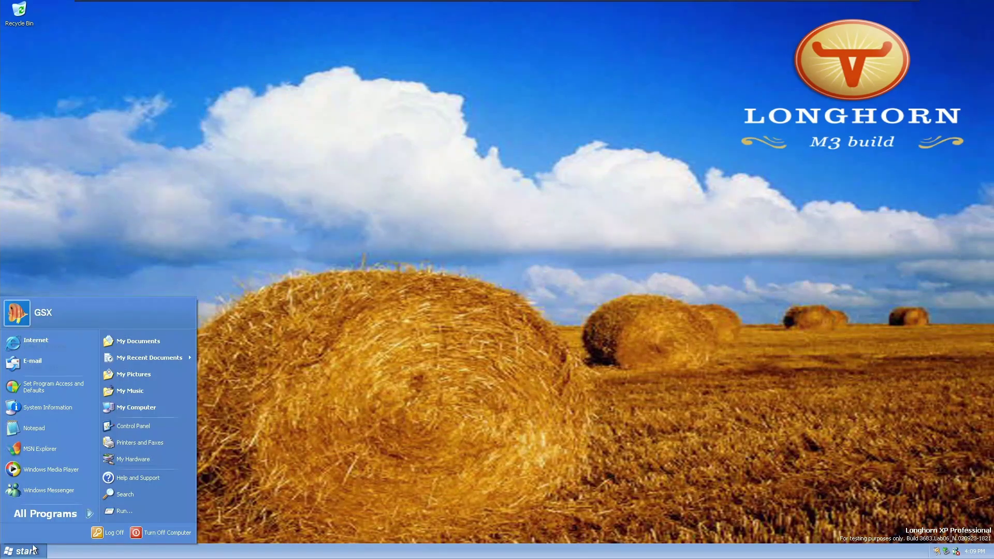
click(141, 423)
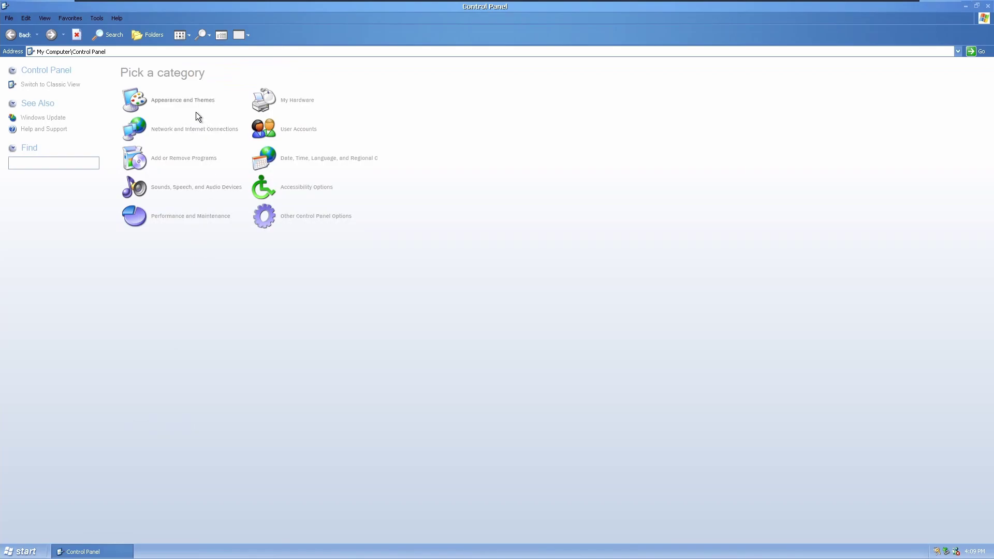
click(175, 100)
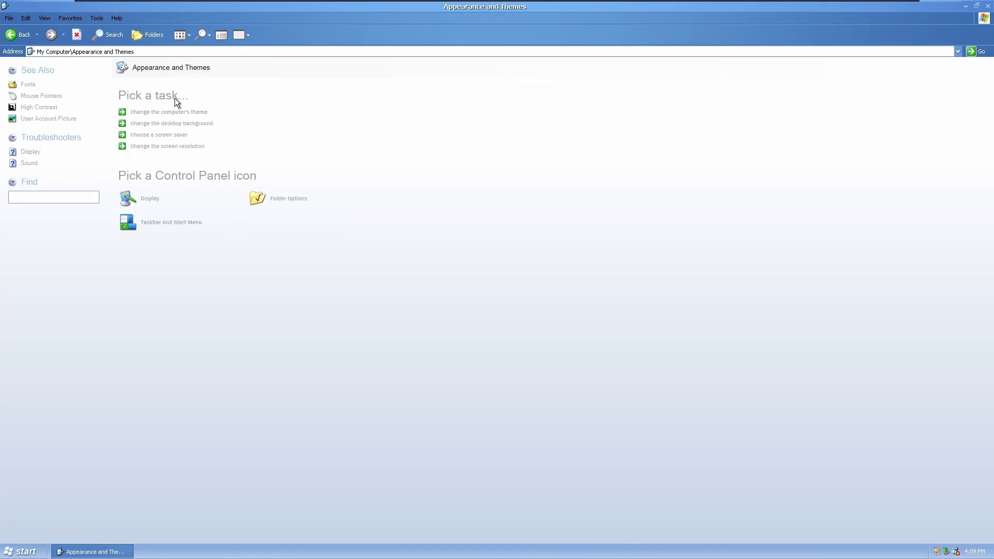
click(174, 113)
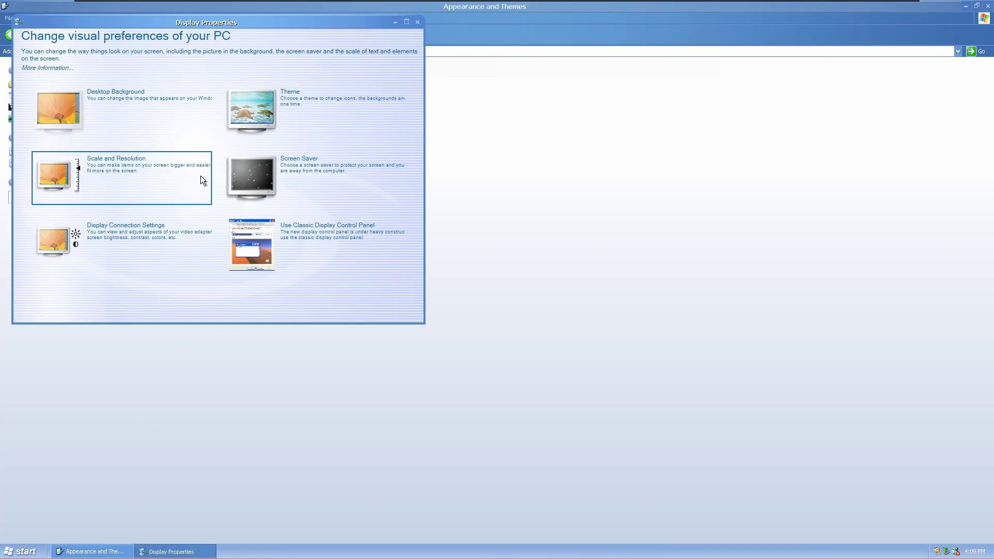
click(171, 111)
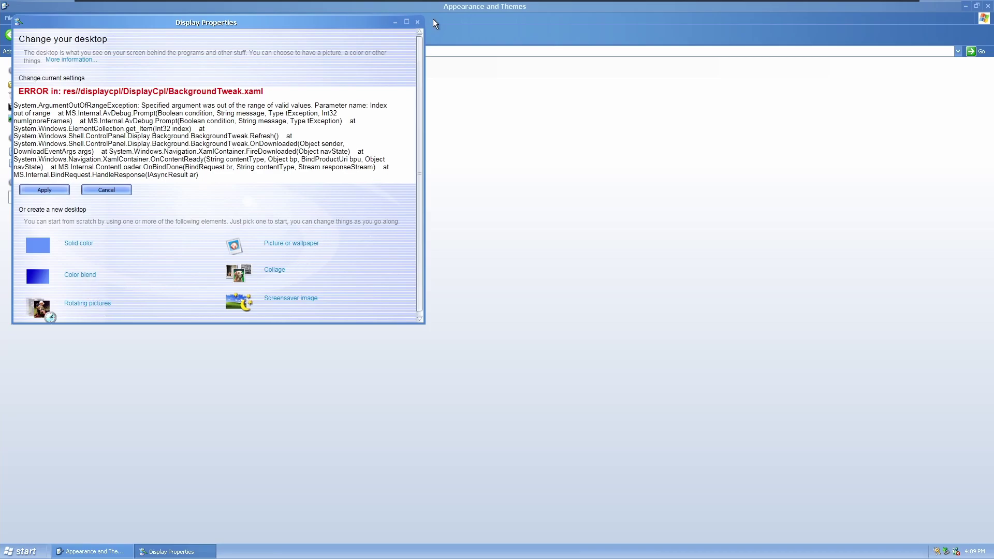
click(417, 23)
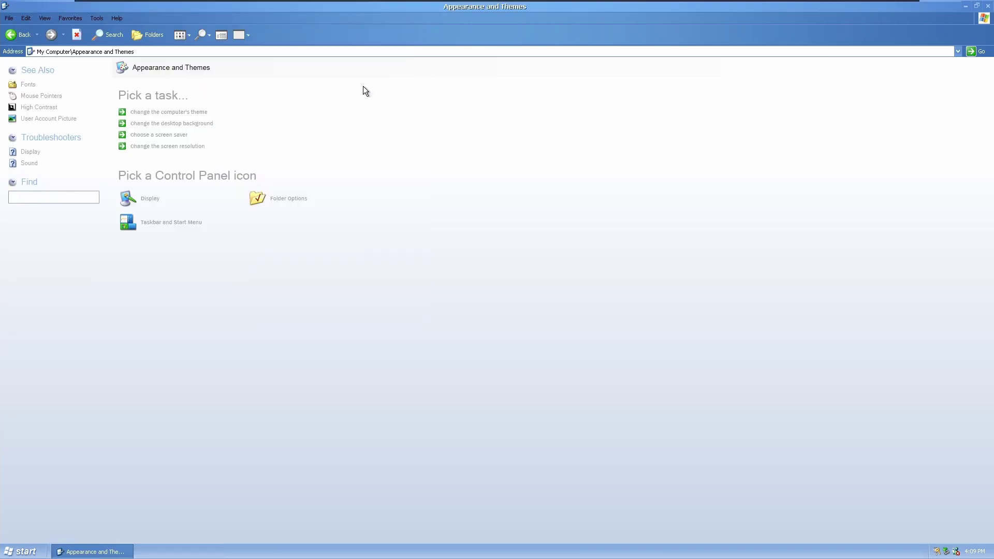
View the display preferences through the screen saver task and the mouse pointer options, closing each window.
click(182, 135)
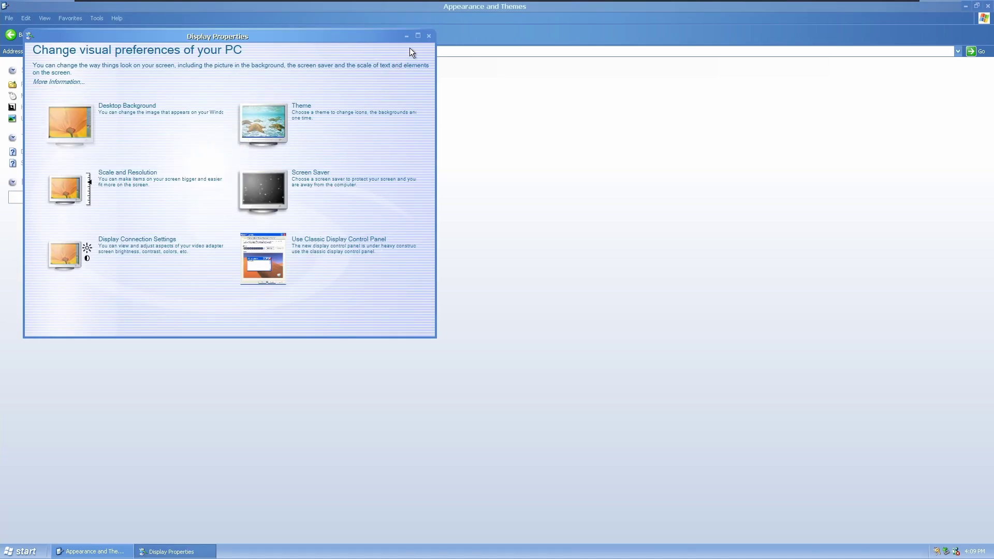
click(429, 36)
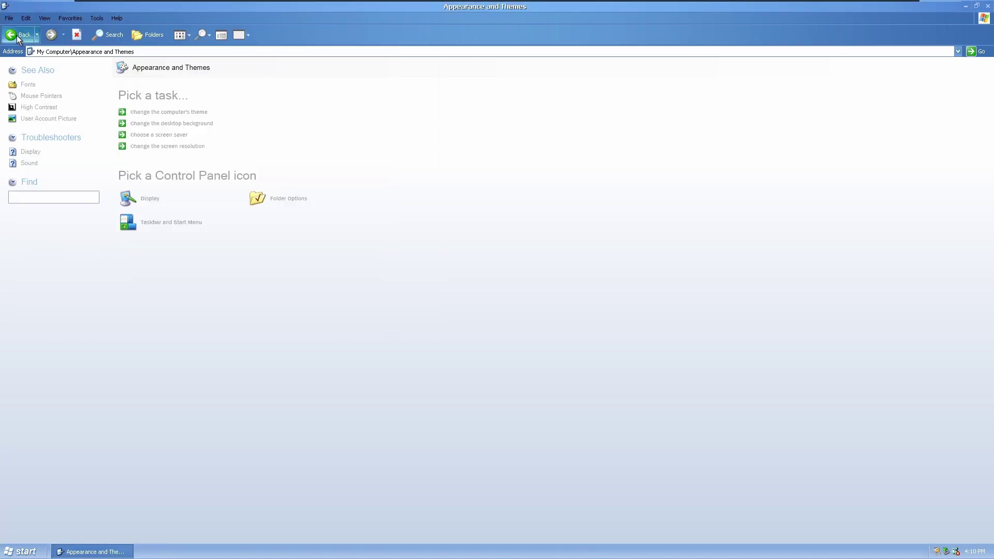
click(38, 97)
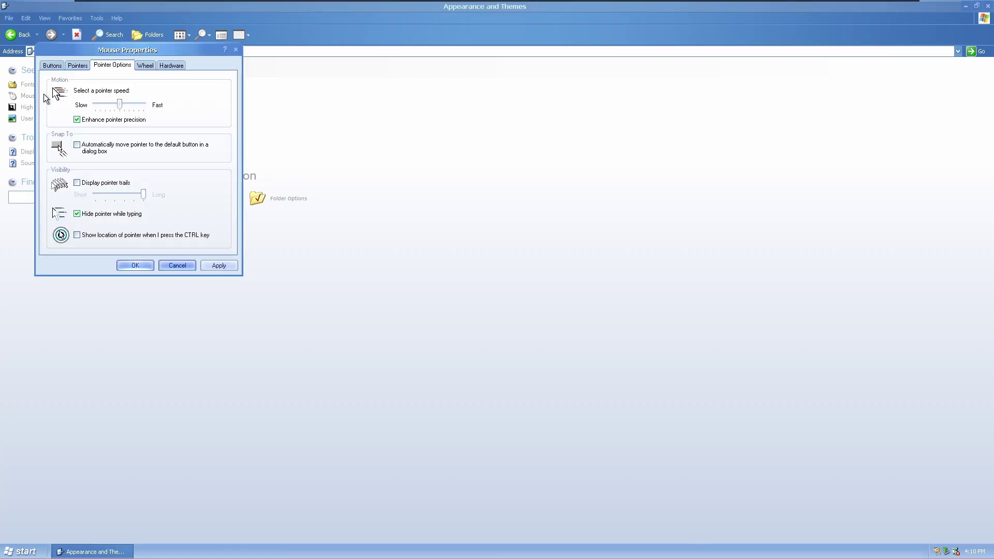
click(236, 50)
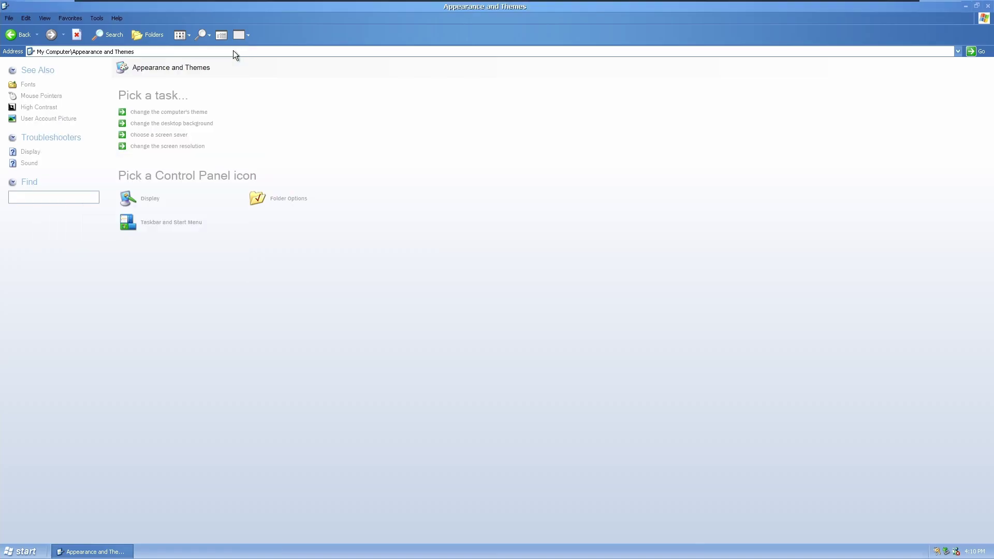
Return to the Control Panel categories, view the devices under My Hardware and close Control Panel.
click(11, 34)
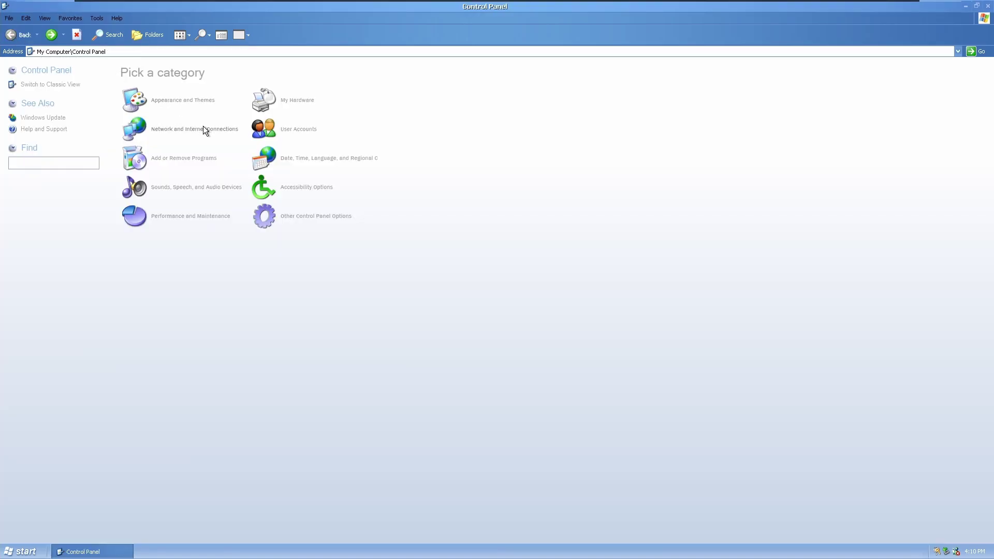
click(290, 96)
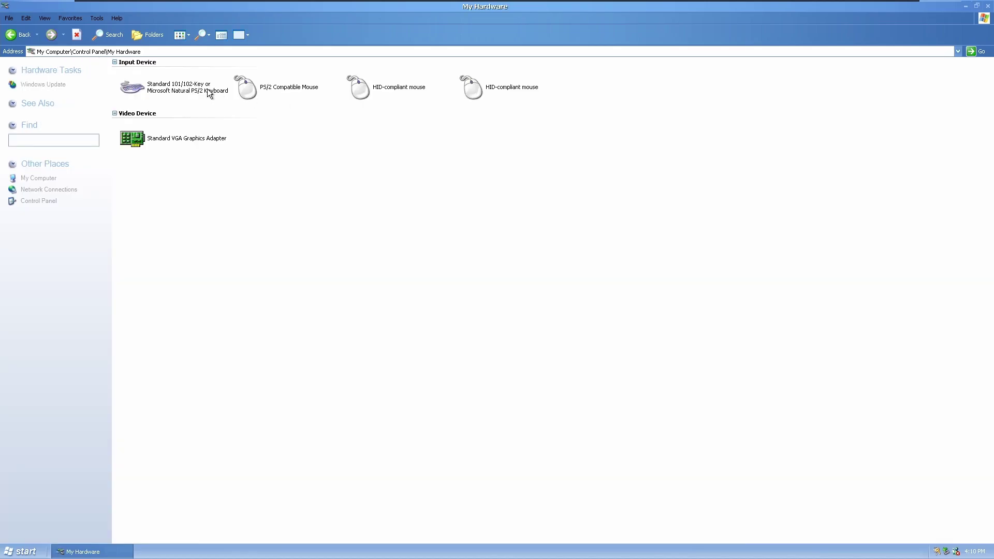
click(10, 35)
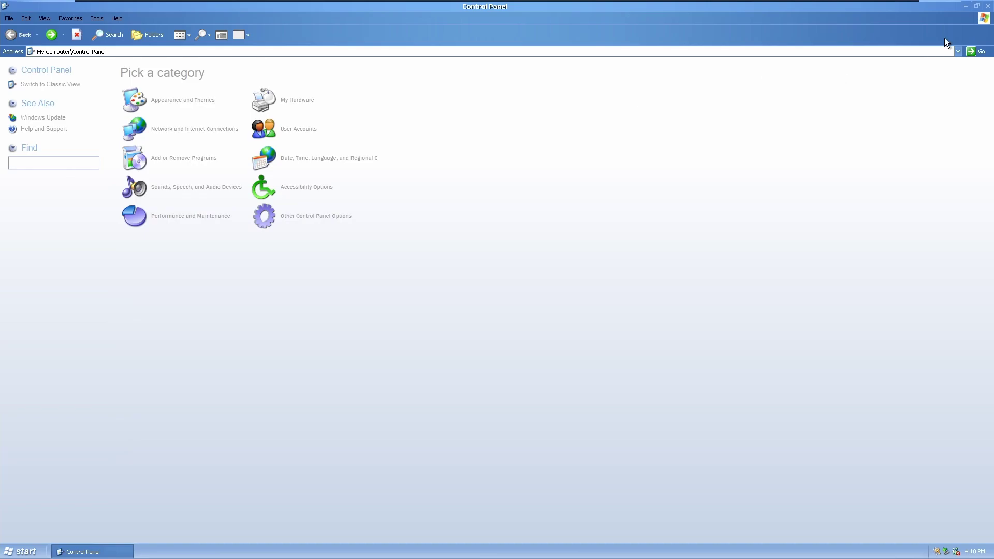
click(989, 6)
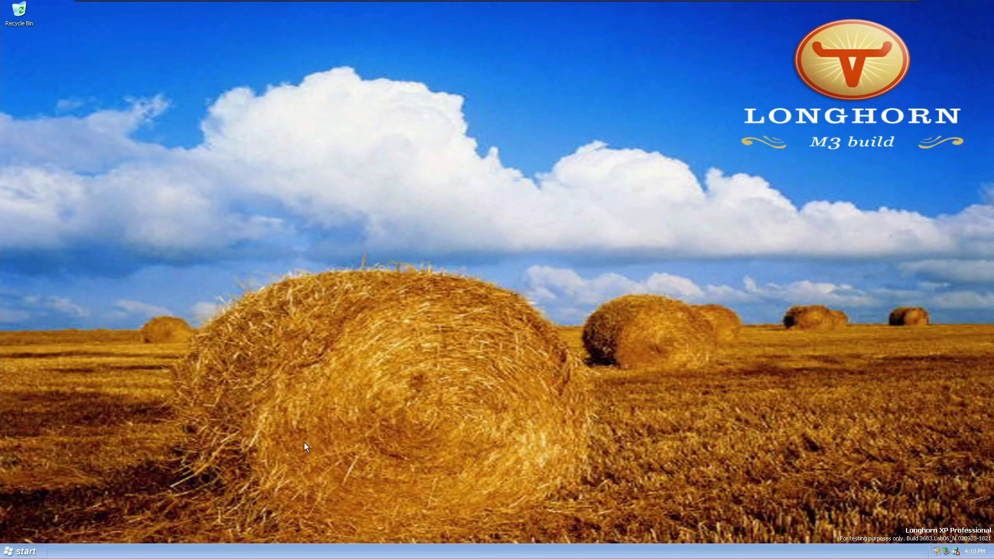
Open the Recycle Bin, go from there to My Computer and show the hidden contents of Local Disk (C:).
click(20, 554)
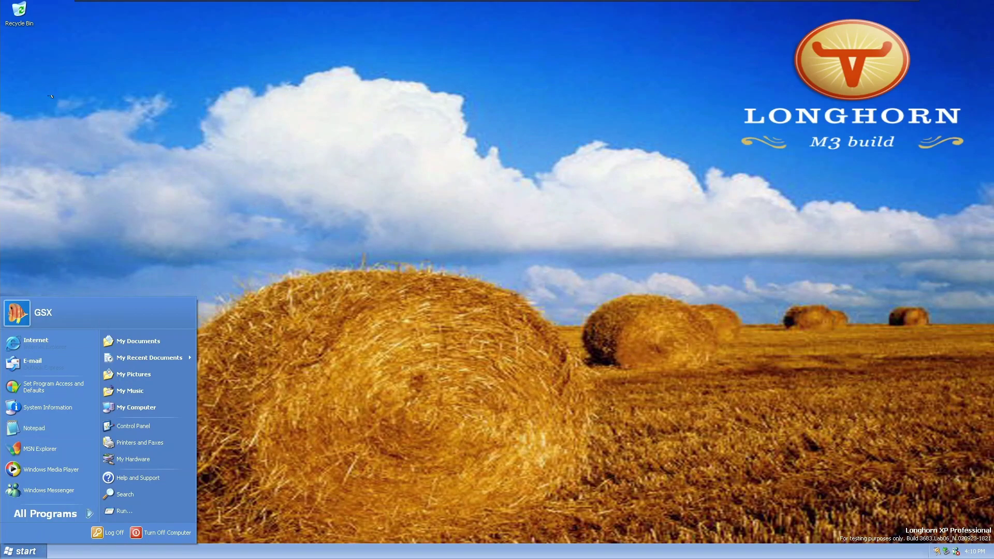
double_click(21, 20)
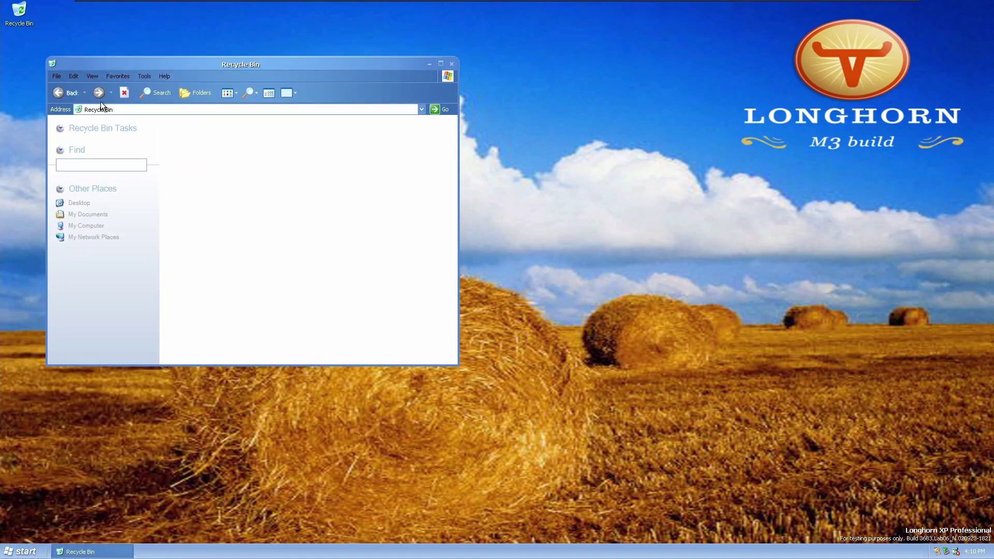
click(95, 225)
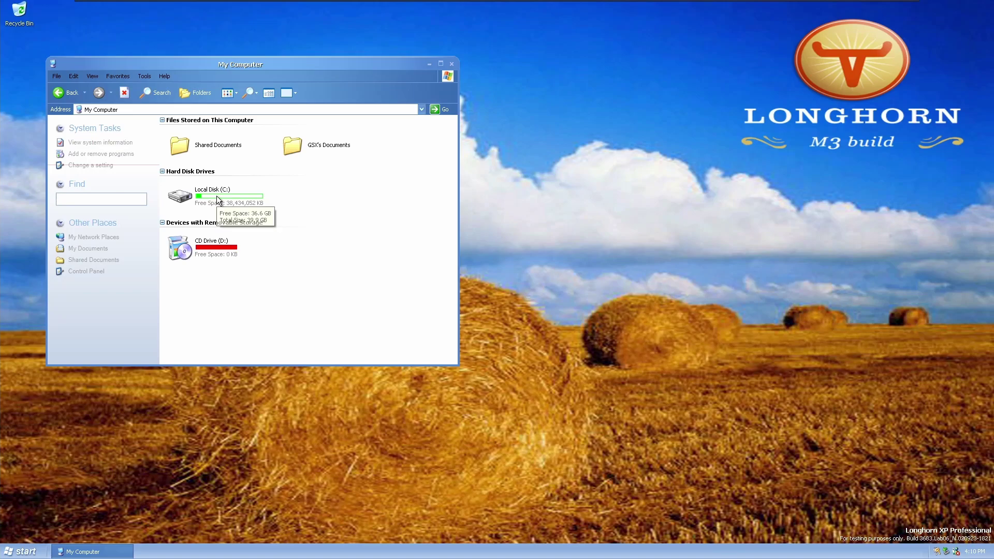
double_click(218, 200)
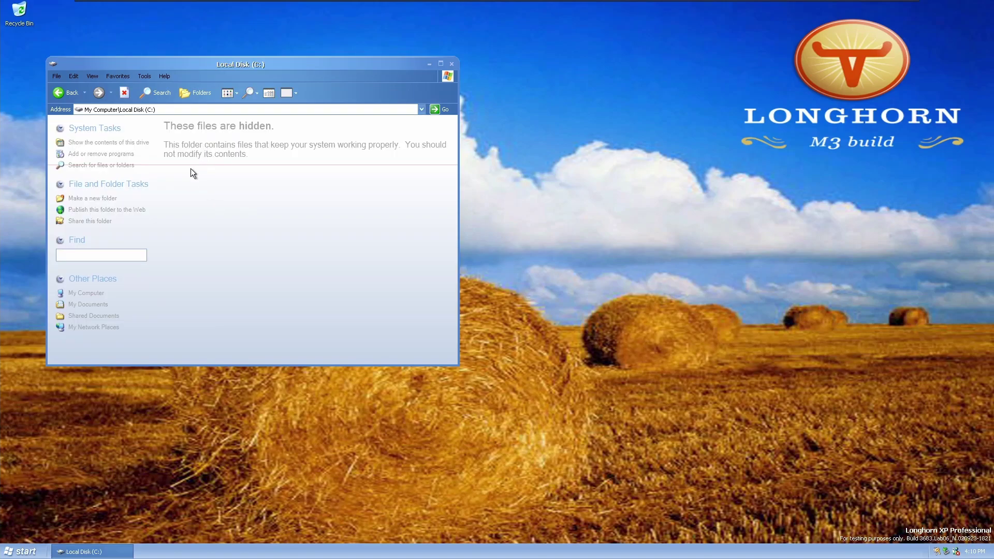
click(134, 143)
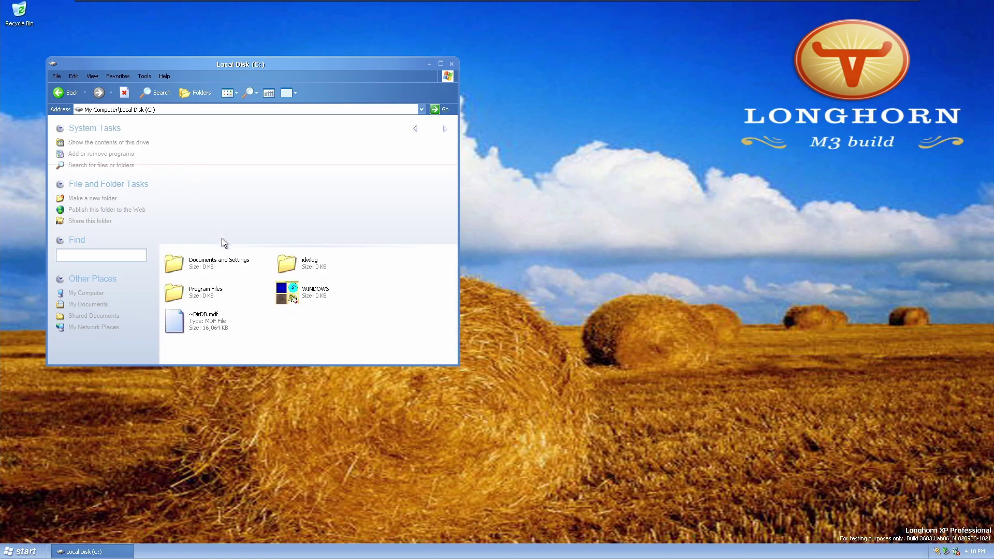
View the contents of the Documents and Settings folder and close the window.
mouse_move(228, 270)
double_click(206, 267)
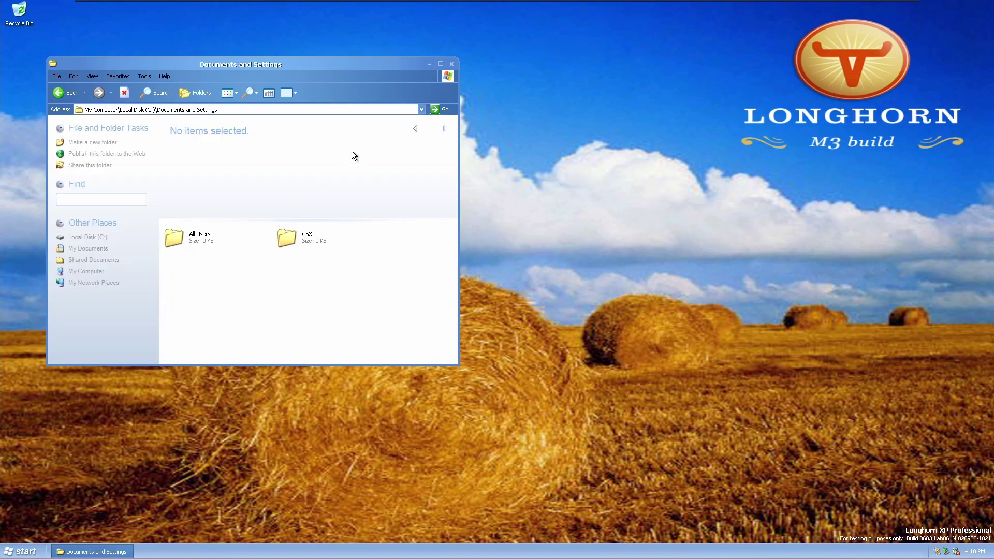
click(450, 64)
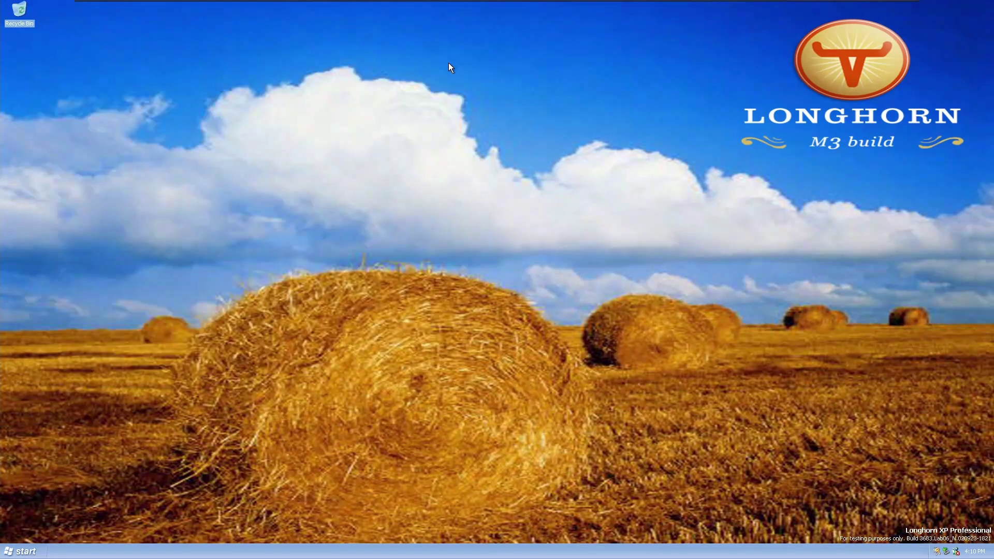
right_click(883, 392)
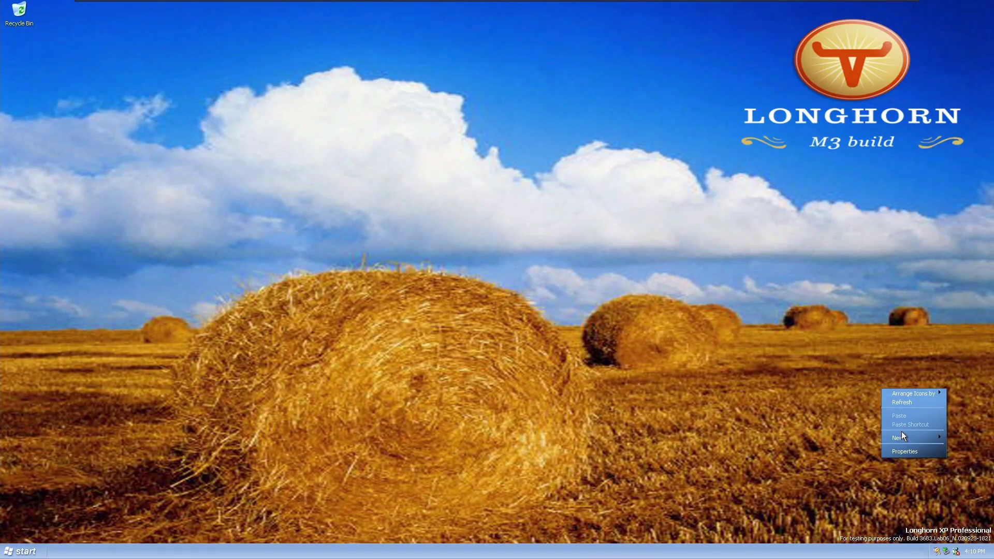
mouse_move(901, 438)
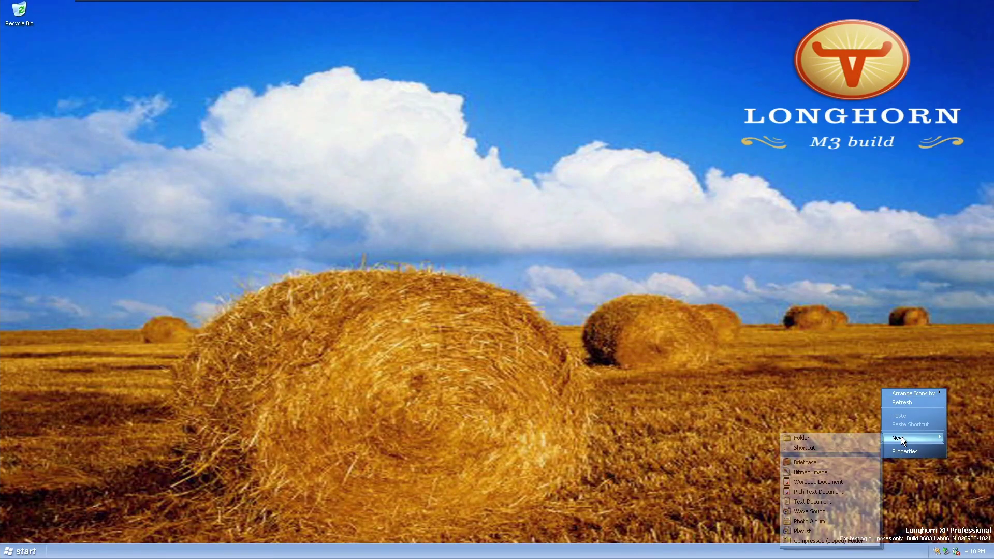
click(449, 461)
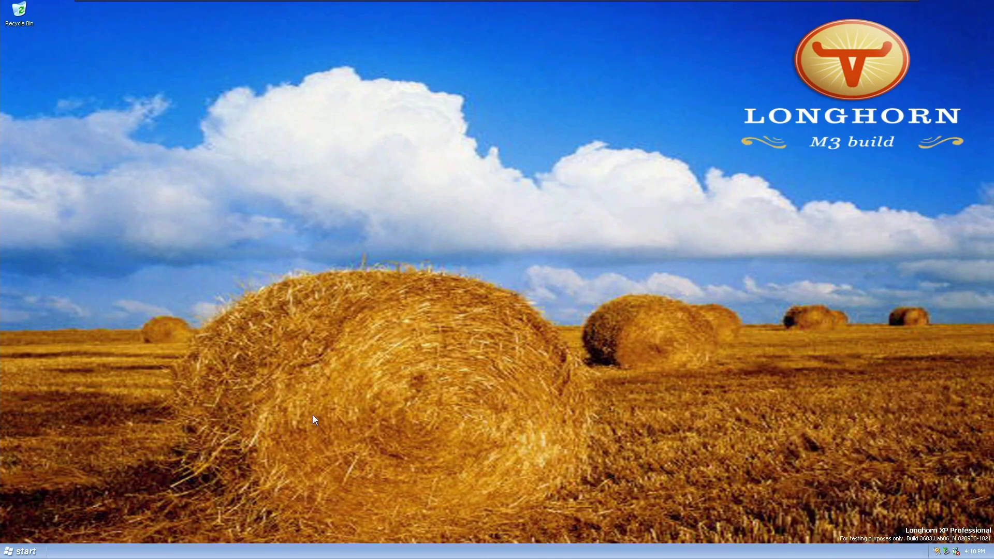
click(654, 454)
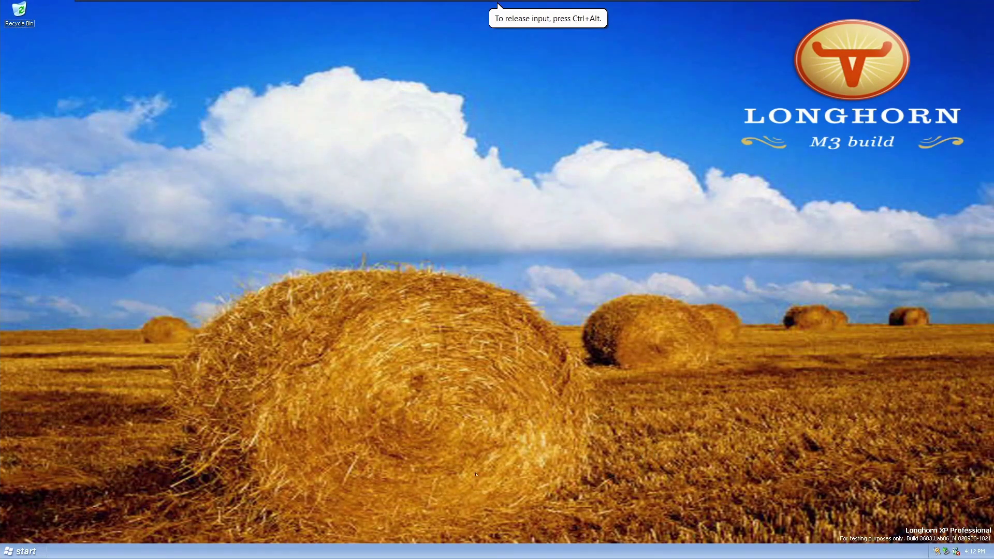
Enable the Sidebar in the Taskbar and Start Menu properties, apply the change and close the dialog.
right_click(390, 553)
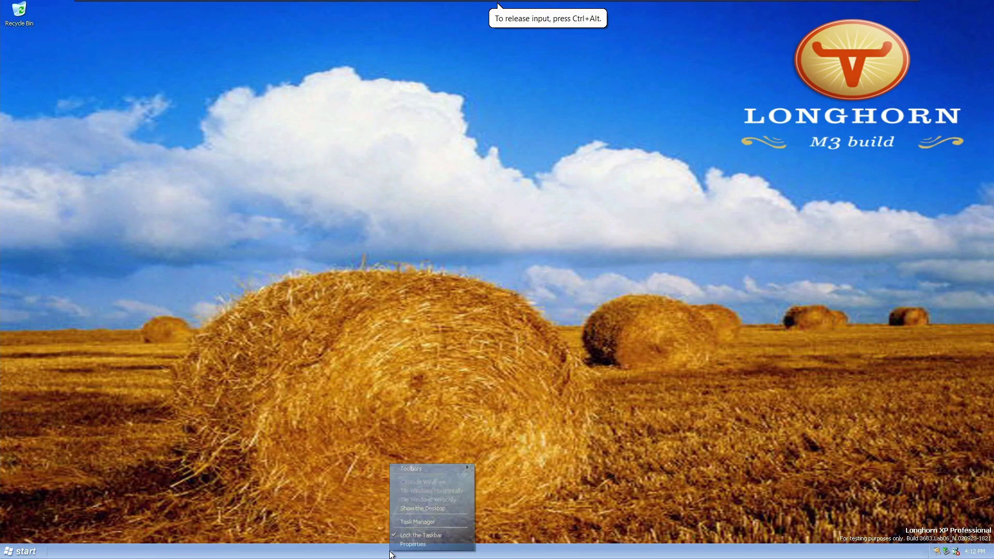
click(417, 544)
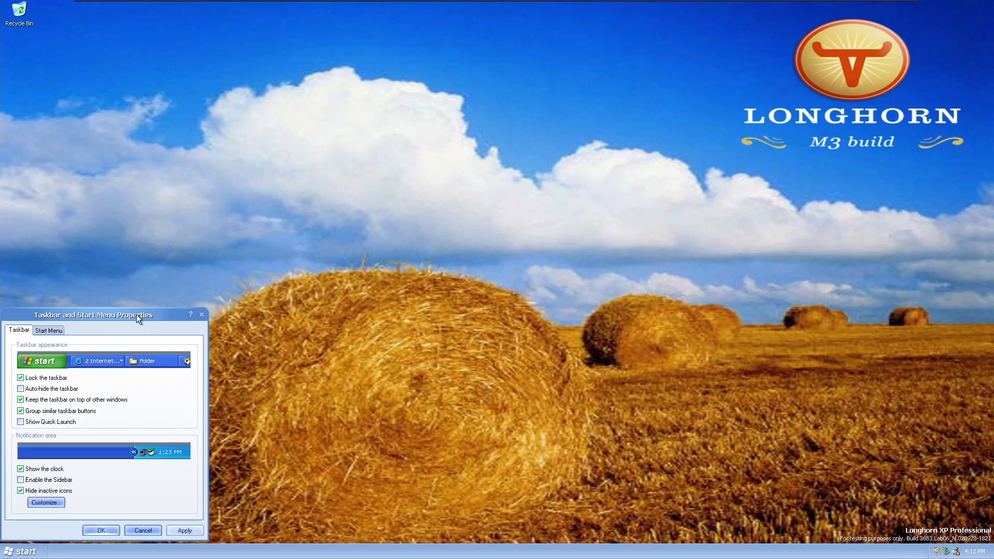
drag(137, 319, 322, 242)
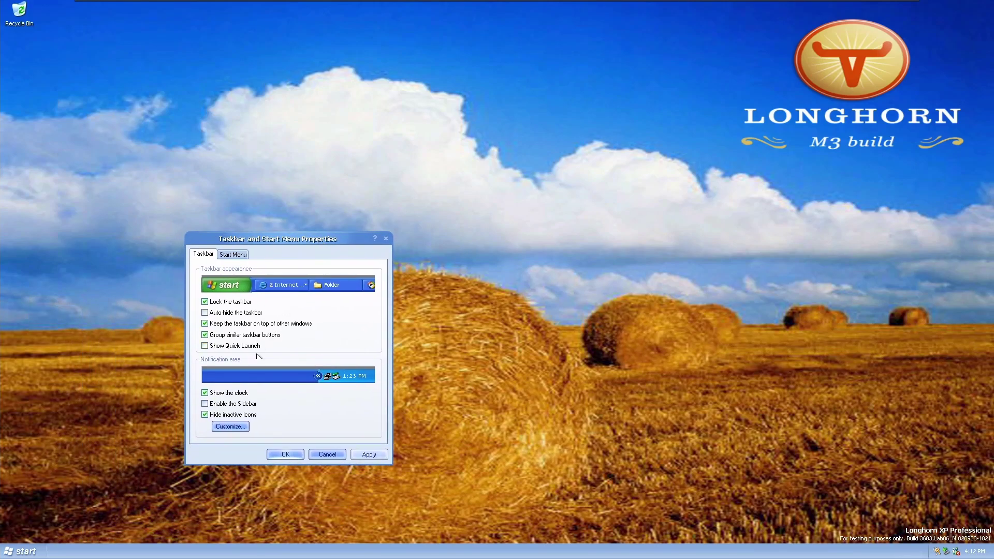
click(237, 406)
click(370, 454)
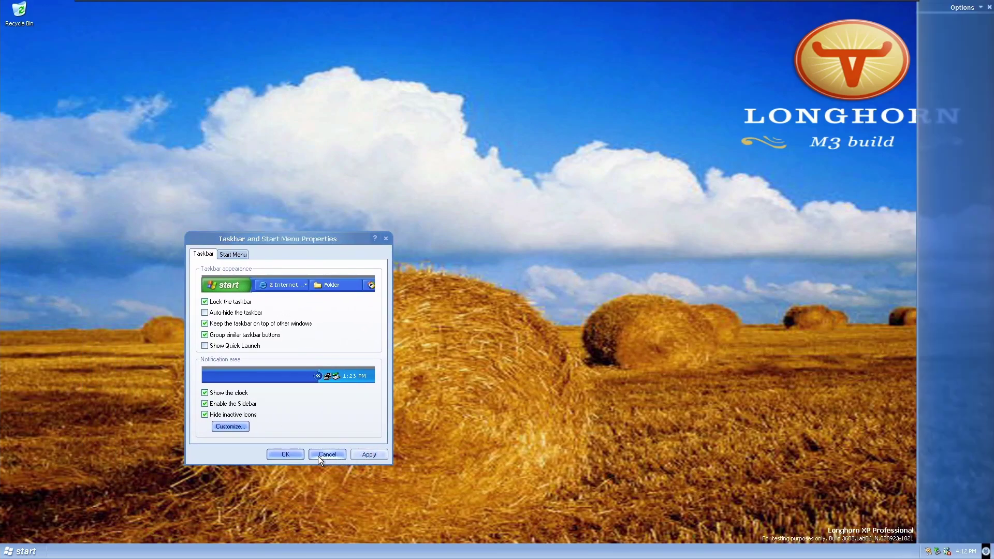
click(291, 456)
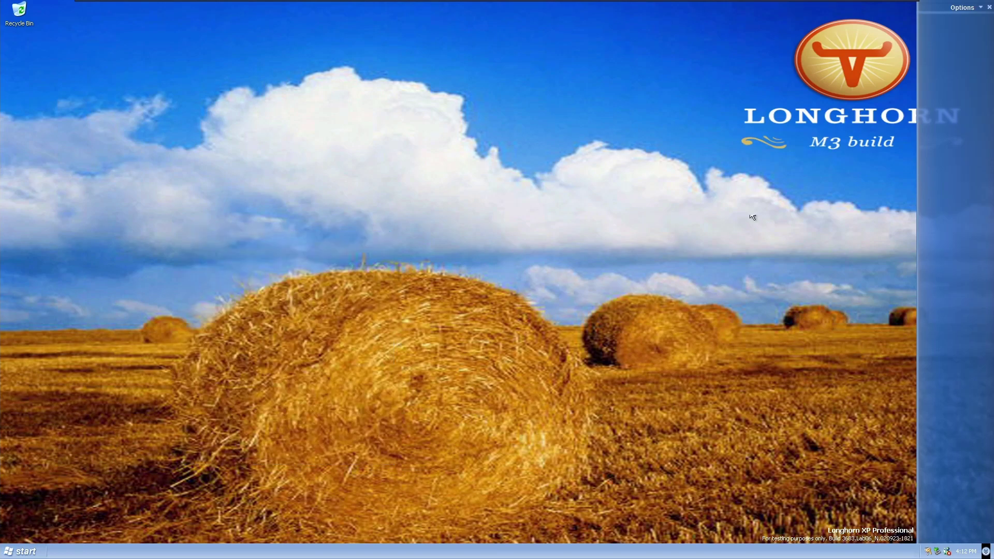
Add the Clock and DesktopManager tiles to the Sidebar.
click(966, 8)
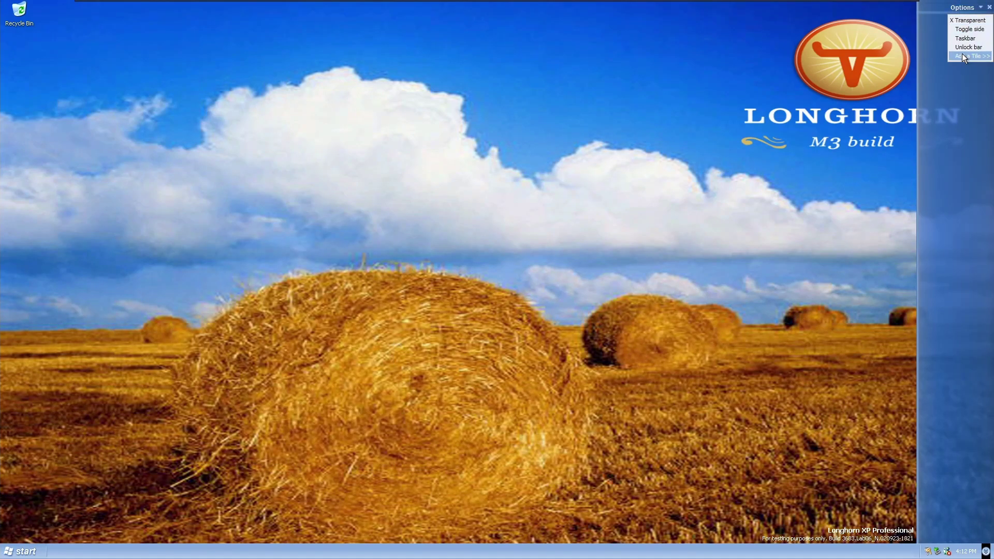
mouse_move(962, 54)
click(931, 58)
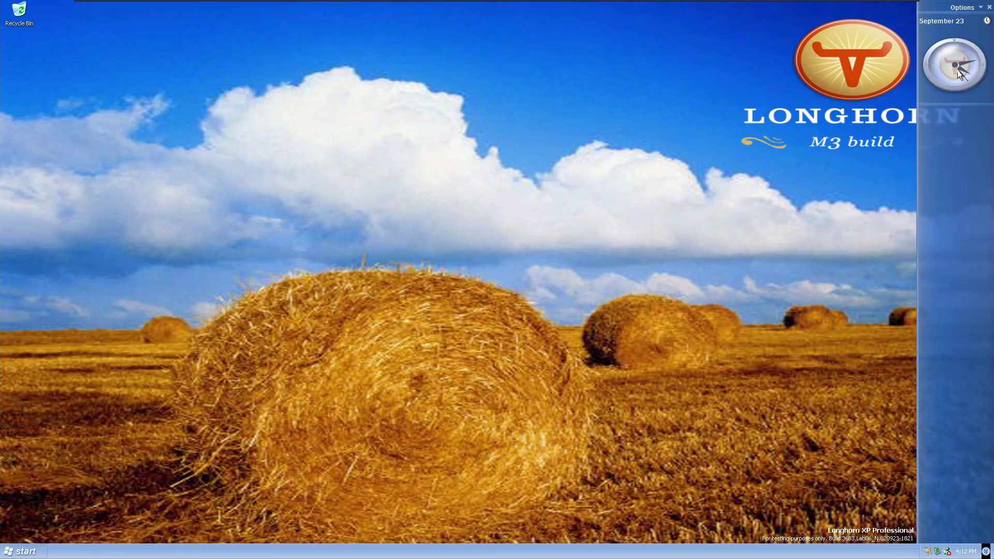
click(963, 6)
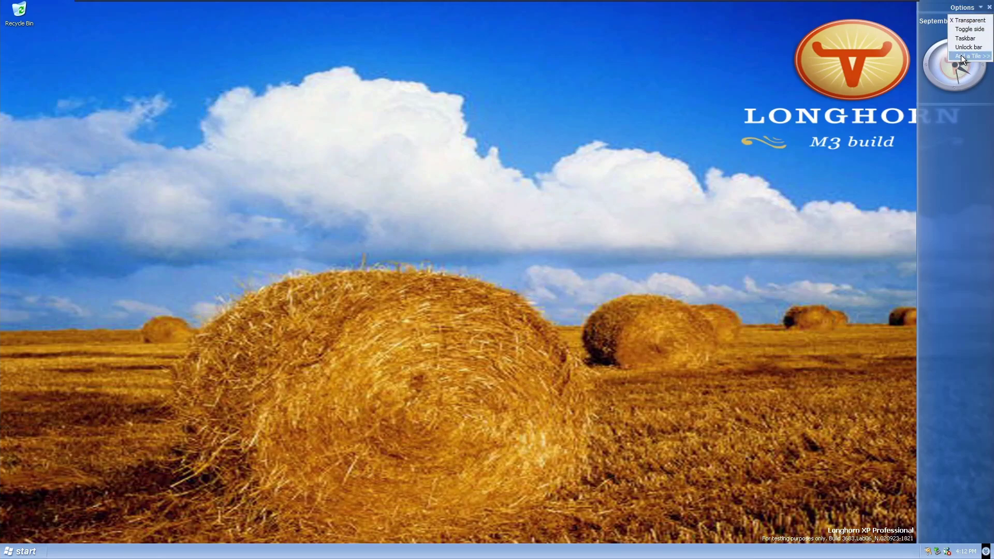
mouse_move(962, 58)
click(933, 65)
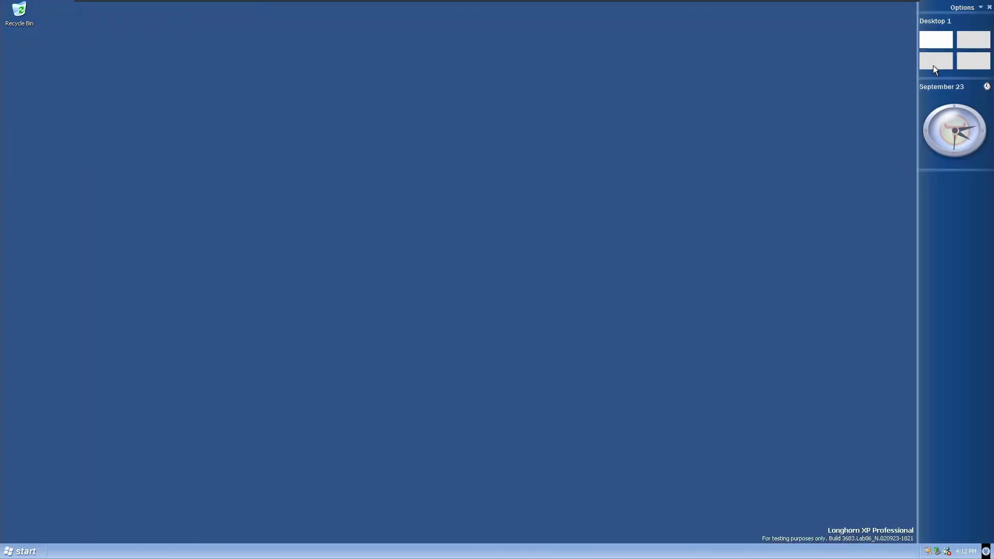
Switch through virtual desktops 2, 3 and 4 to view them and return to Desktop 1.
click(968, 43)
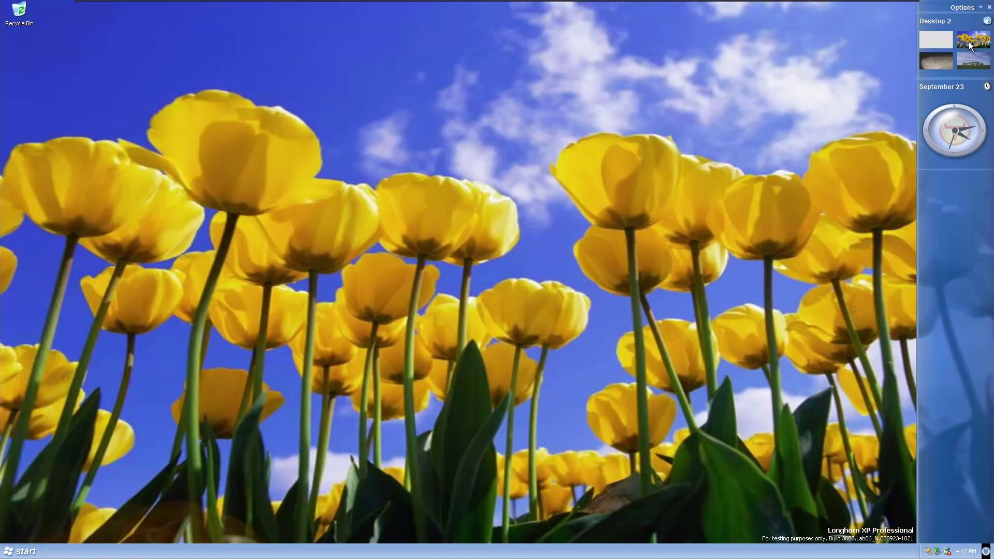
click(940, 58)
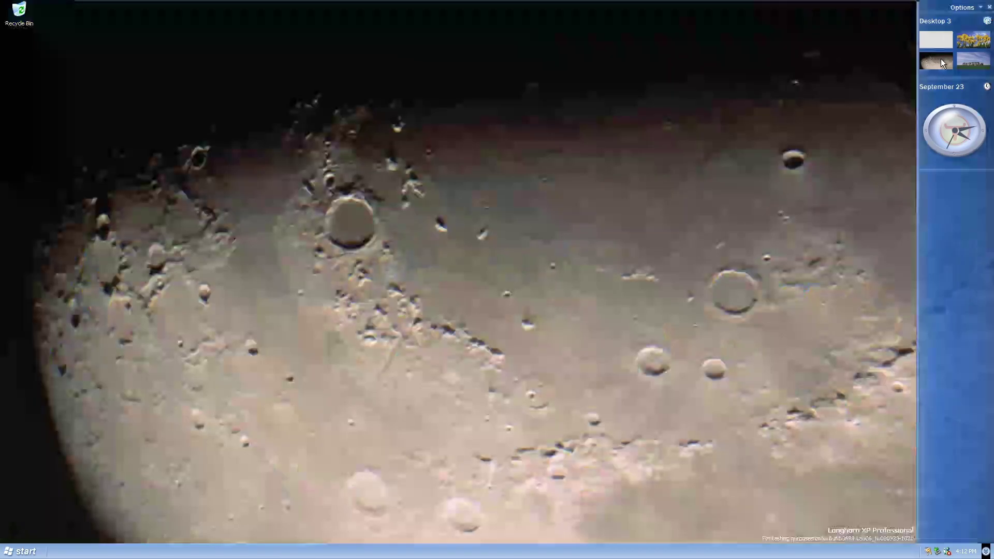
click(968, 61)
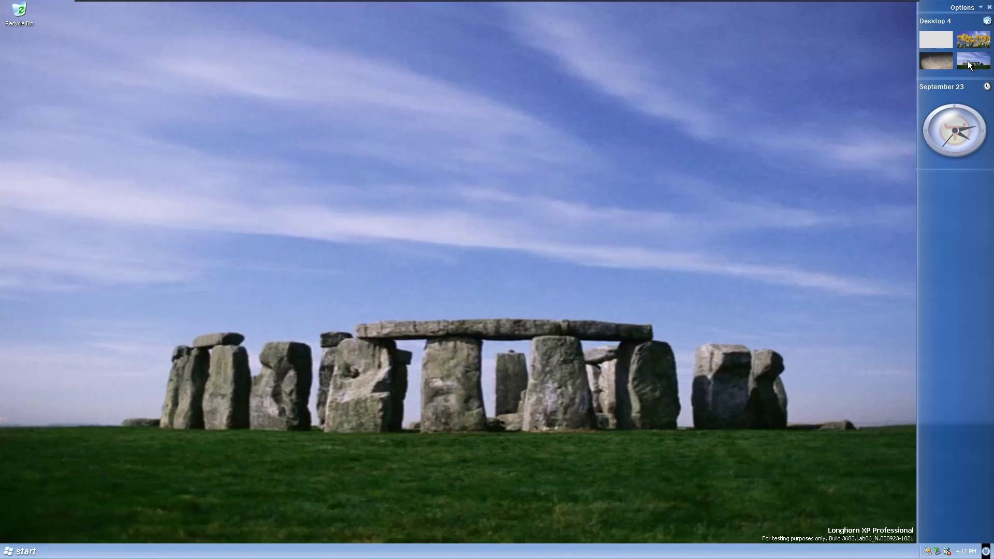
click(940, 61)
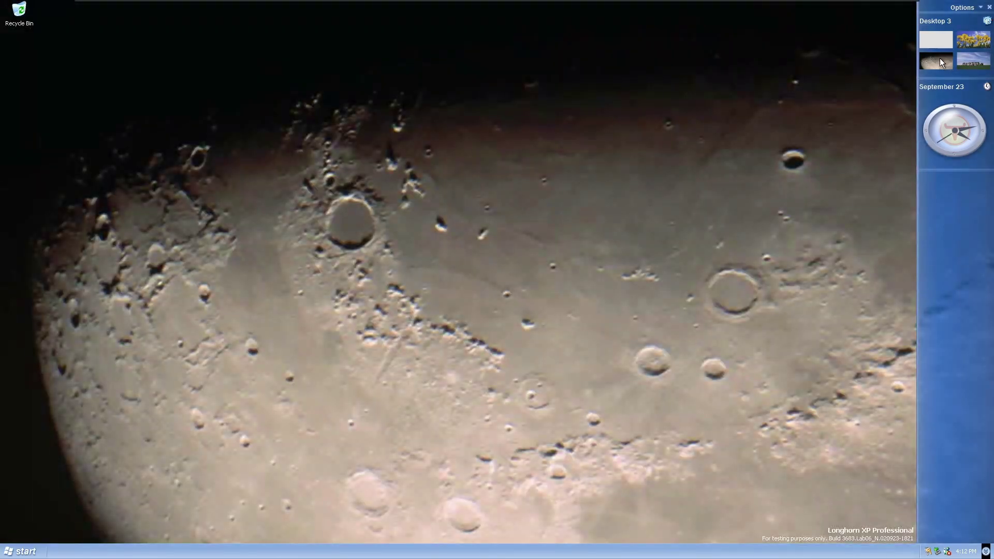
click(940, 39)
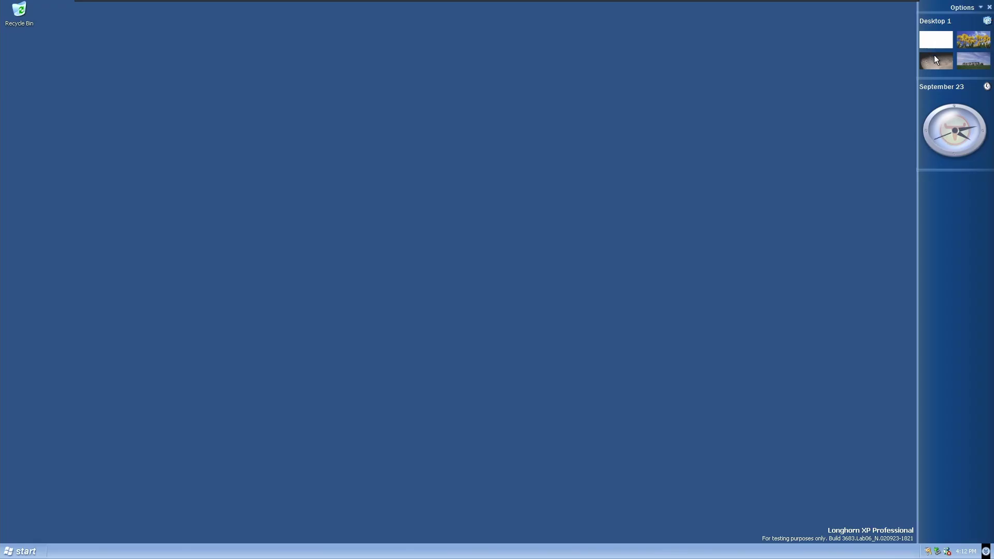
Set Desktop 1's background to Bliss with the Stretch position, using the classic display properties.
right_click(740, 178)
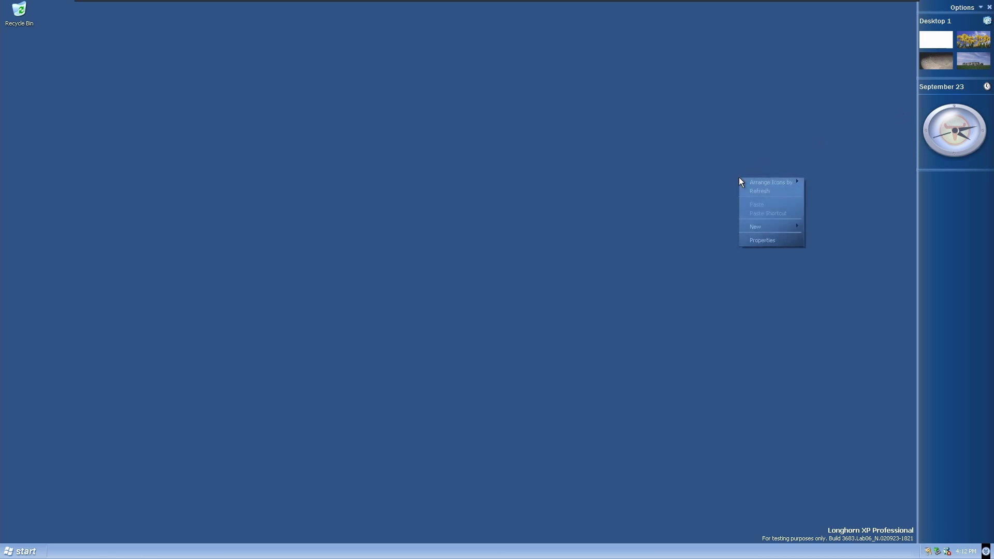
click(757, 240)
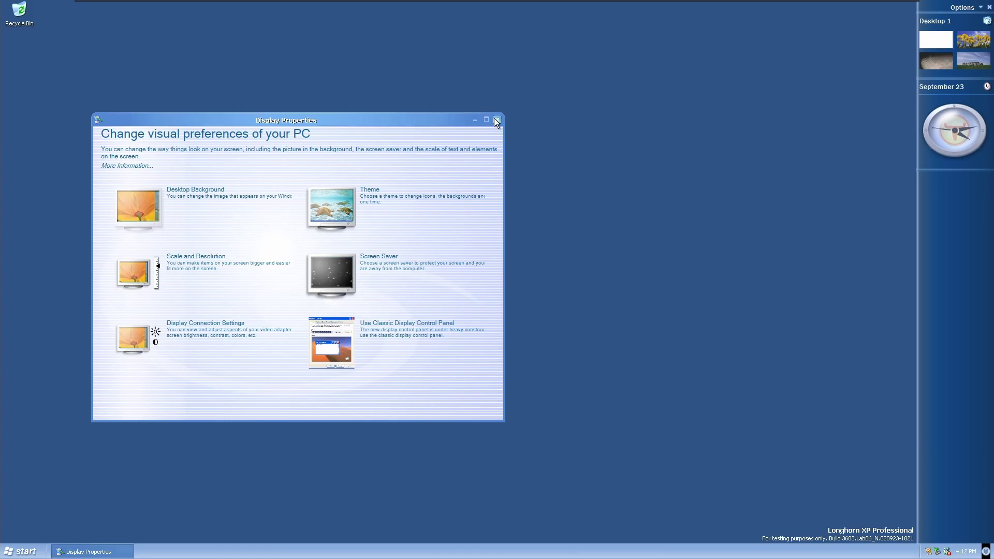
click(368, 338)
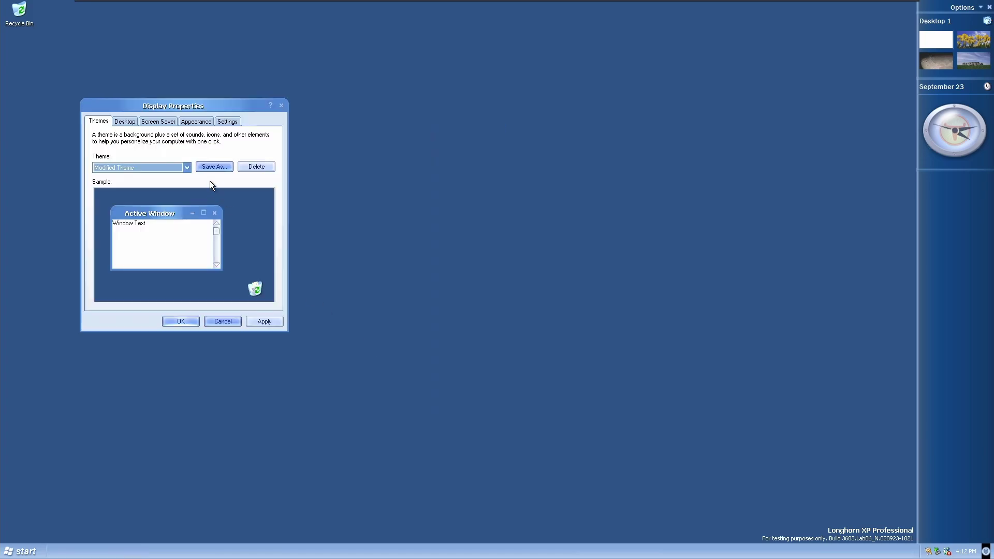
click(125, 122)
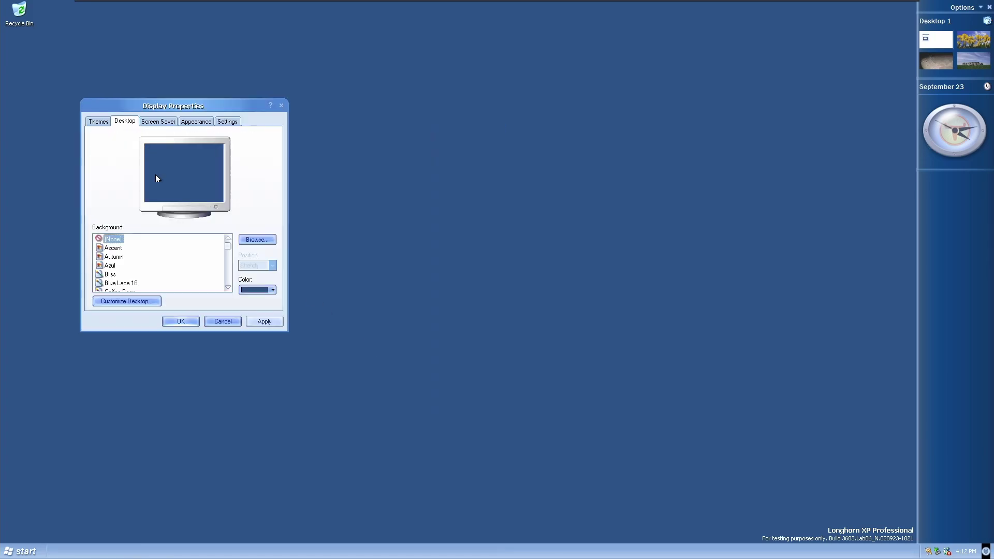
click(110, 275)
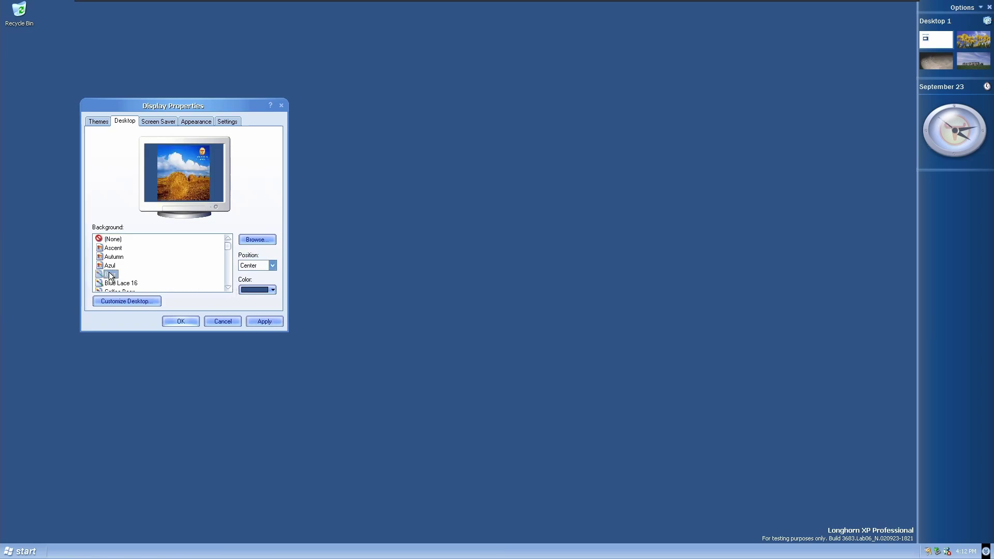
click(271, 267)
click(256, 288)
click(264, 322)
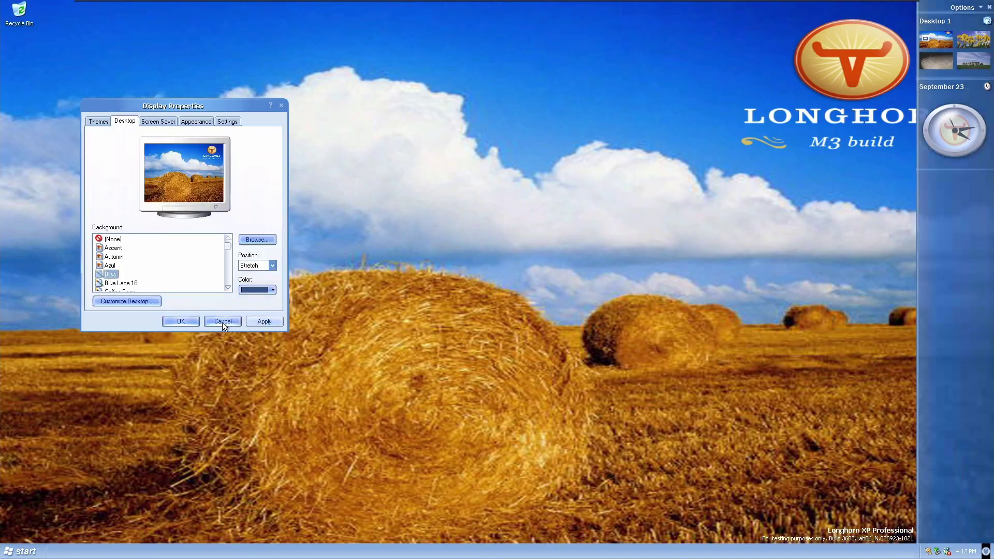
click(181, 322)
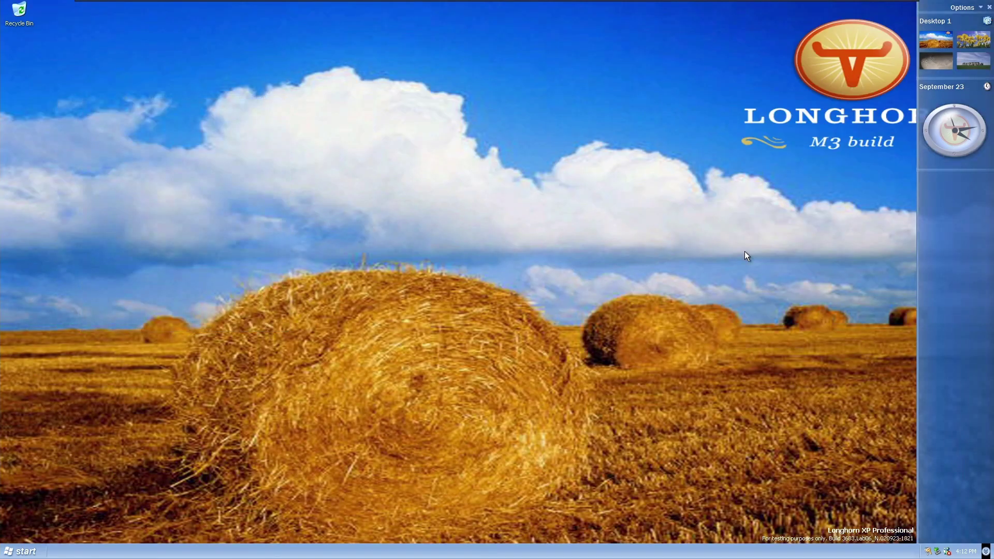
Add the Quick Launch tile to the Sidebar.
click(963, 7)
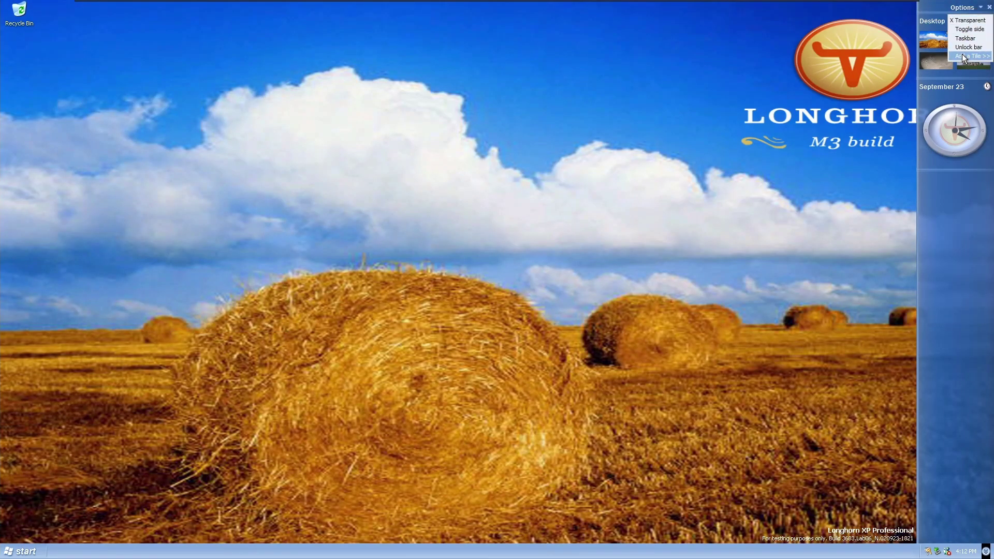
click(963, 54)
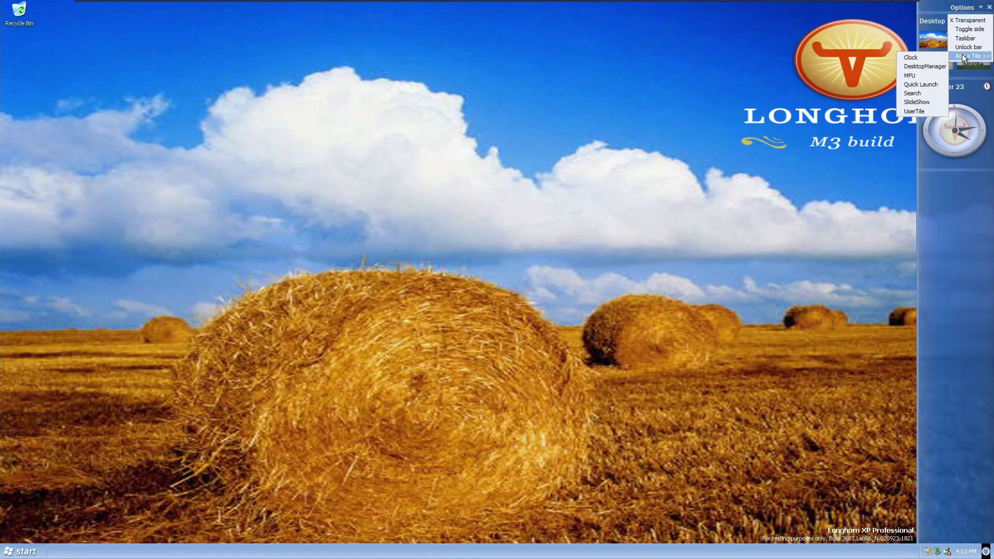
click(924, 84)
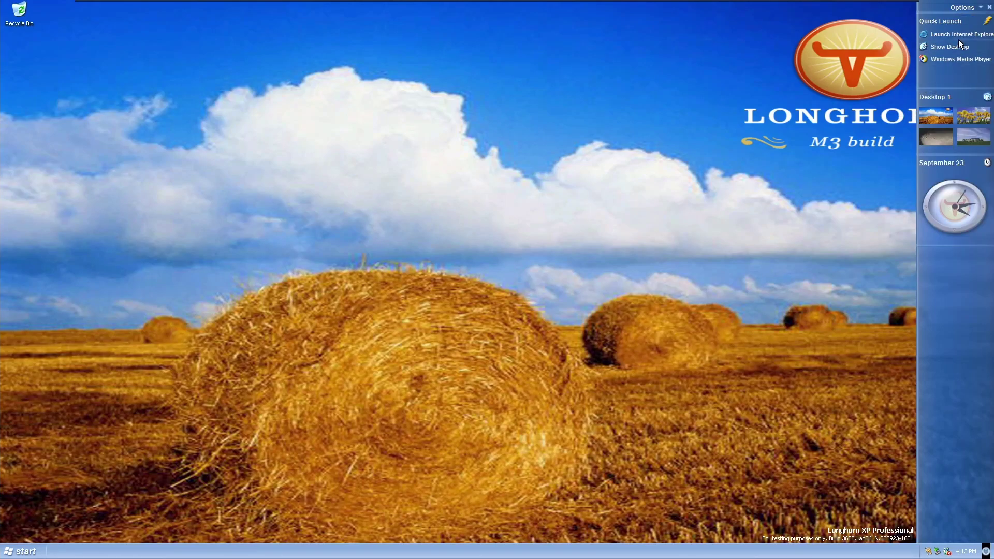
Launch Windows Media Player from the Quick Launch tile, view its version information and close the player.
click(949, 60)
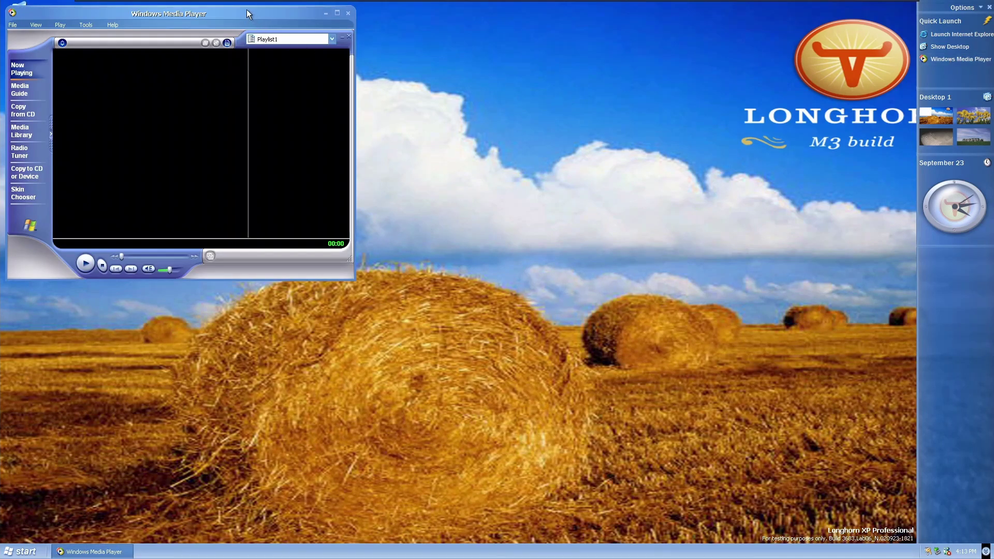
drag(246, 9, 421, 96)
click(286, 112)
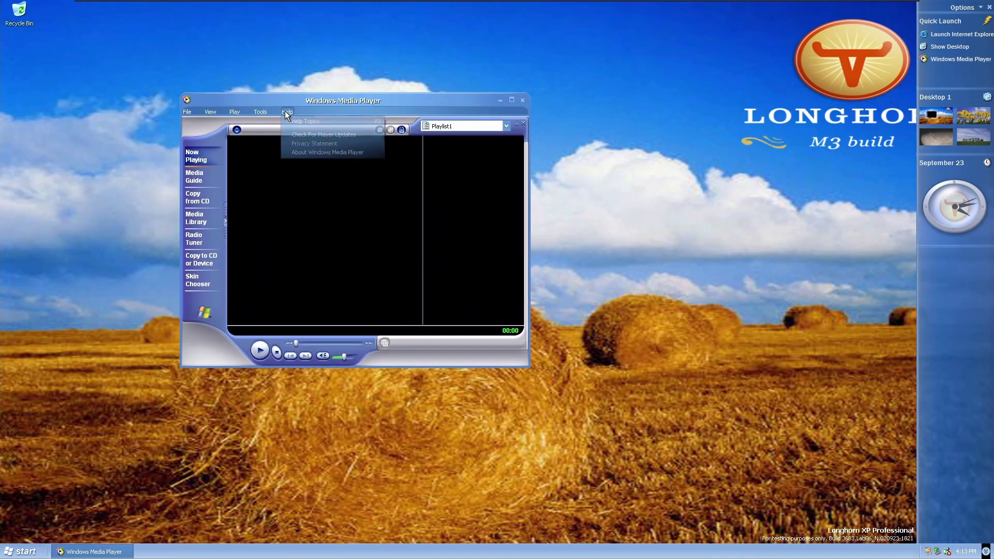
click(325, 153)
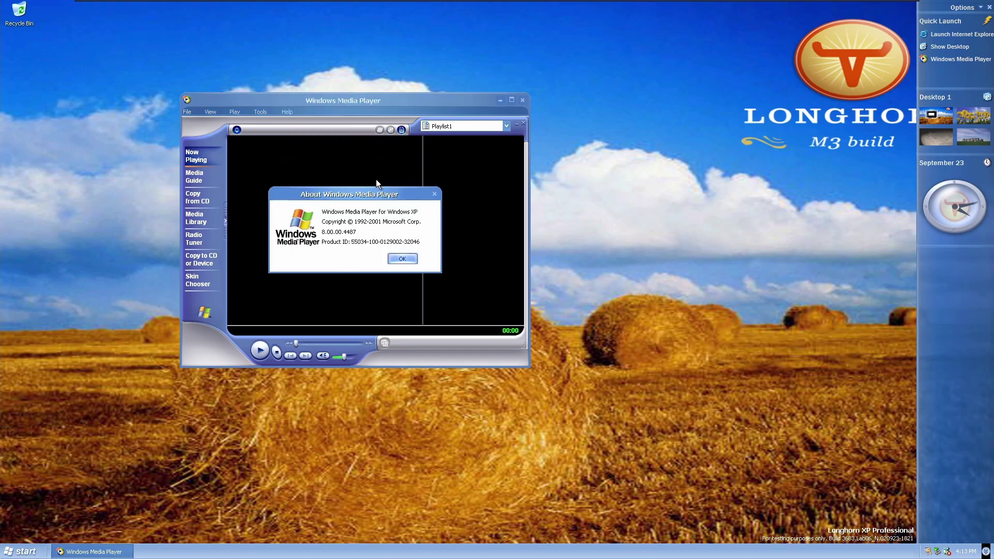
click(403, 259)
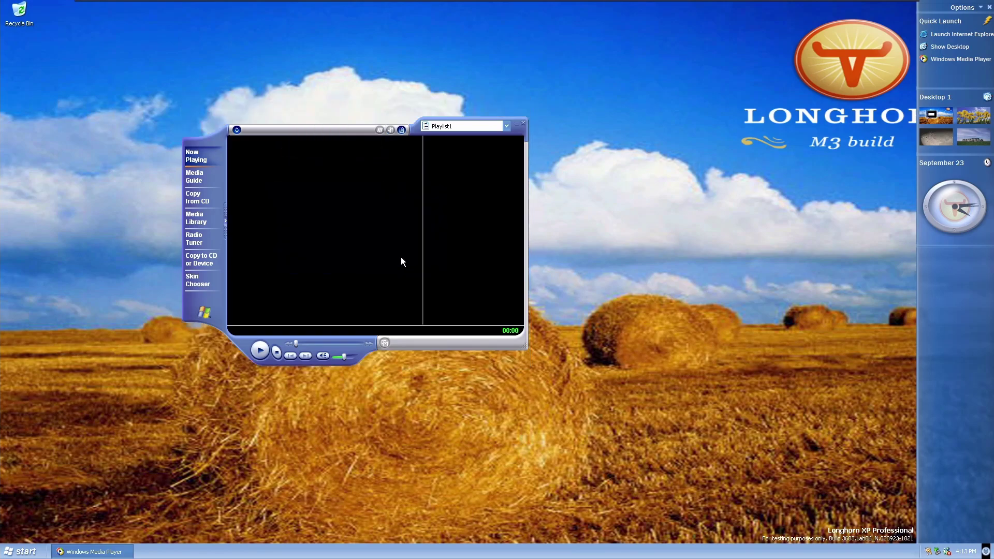
click(523, 124)
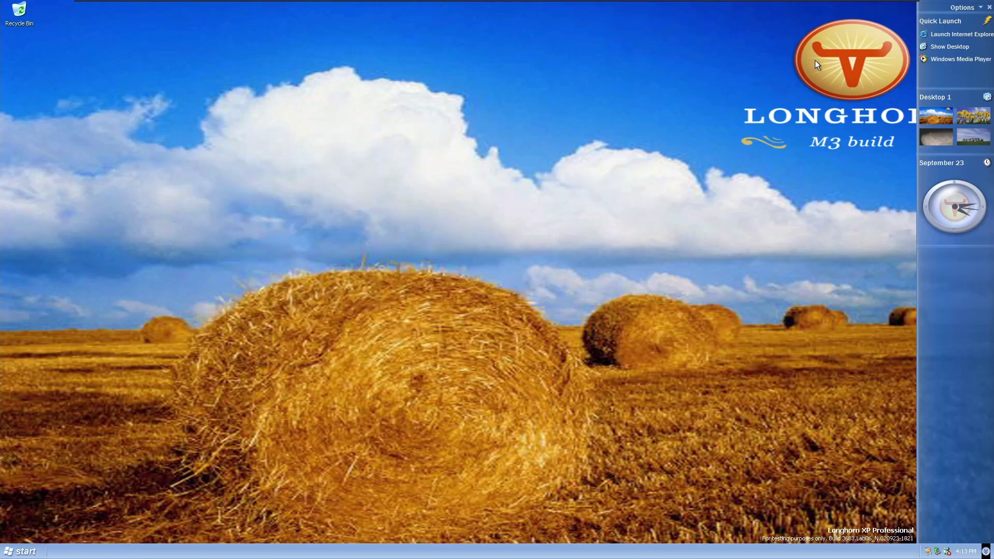
Add the Search tile to the Sidebar.
click(963, 7)
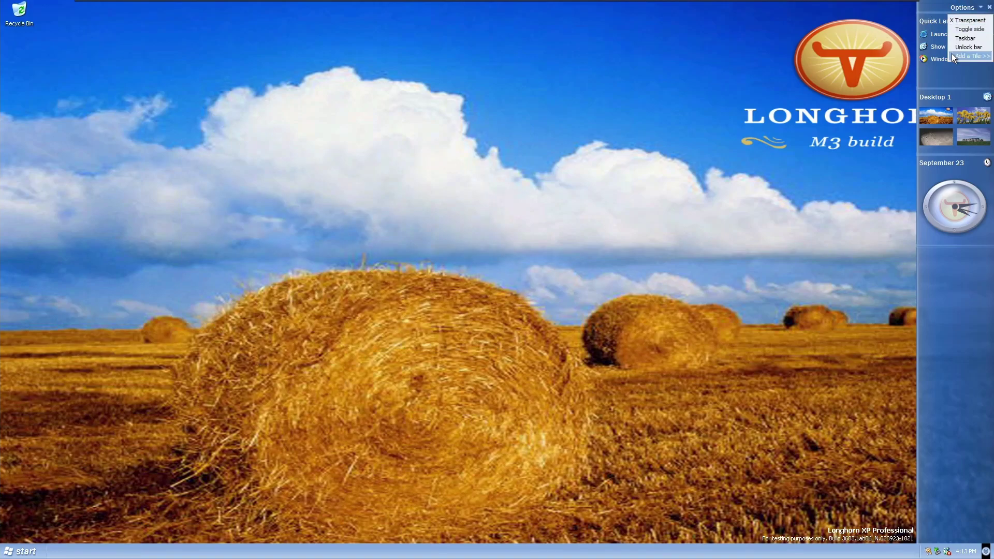
mouse_move(951, 54)
click(919, 95)
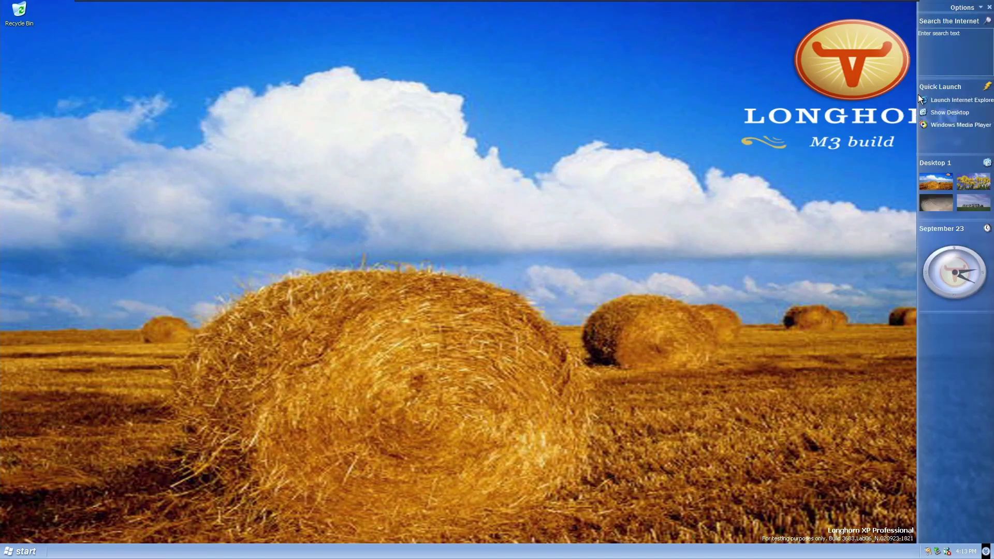
Add the UserTile tile to the Sidebar.
click(963, 8)
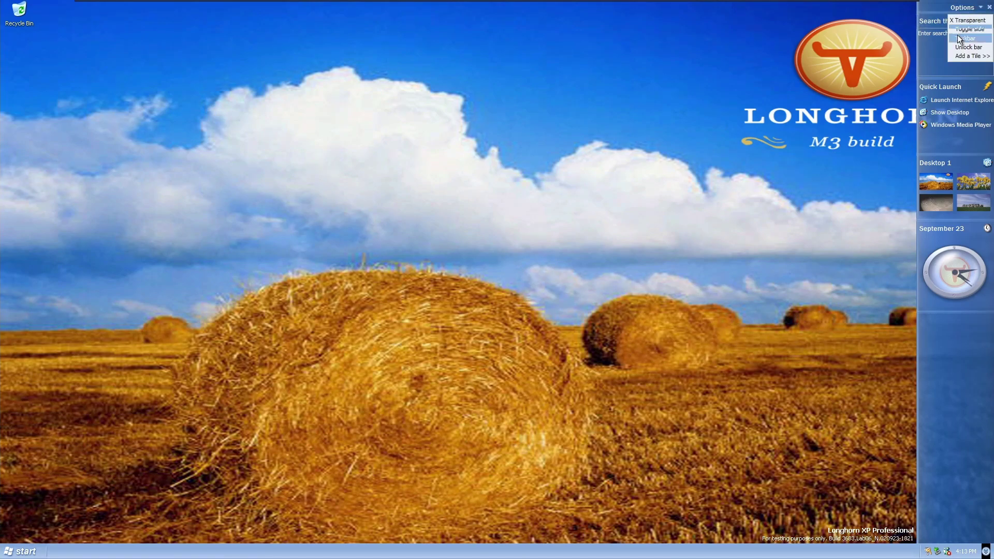
mouse_move(956, 57)
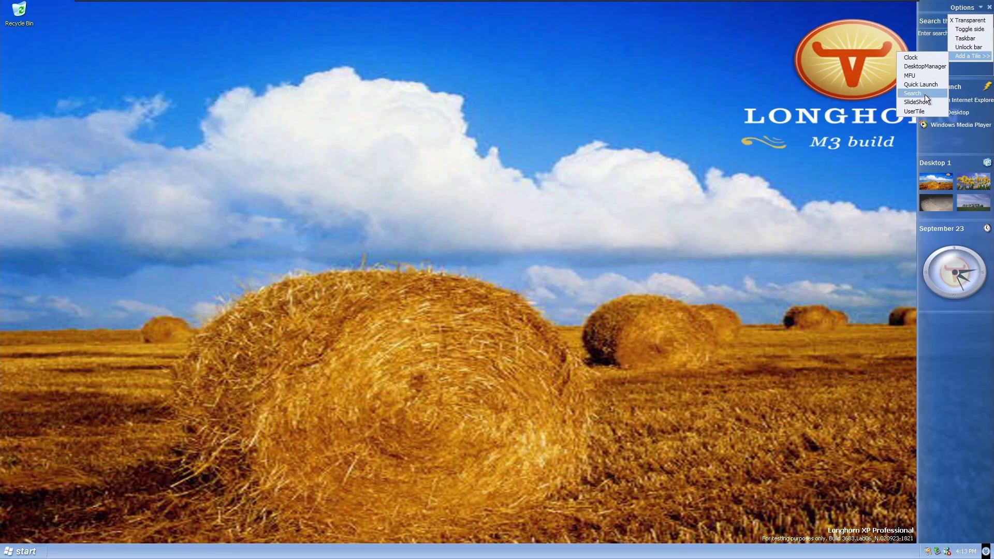
click(923, 111)
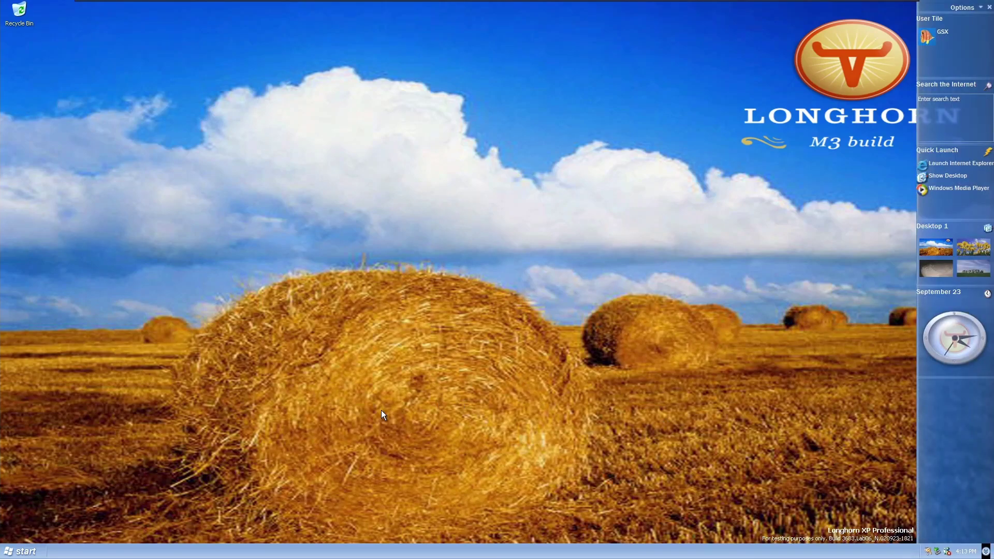
Open Windows Explorer from the Accessories program group.
click(36, 529)
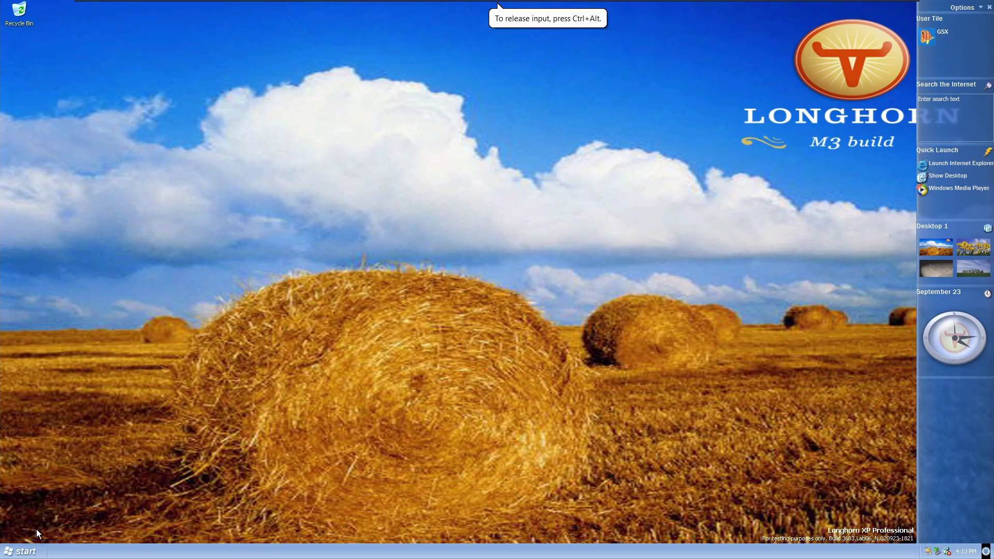
key(super)
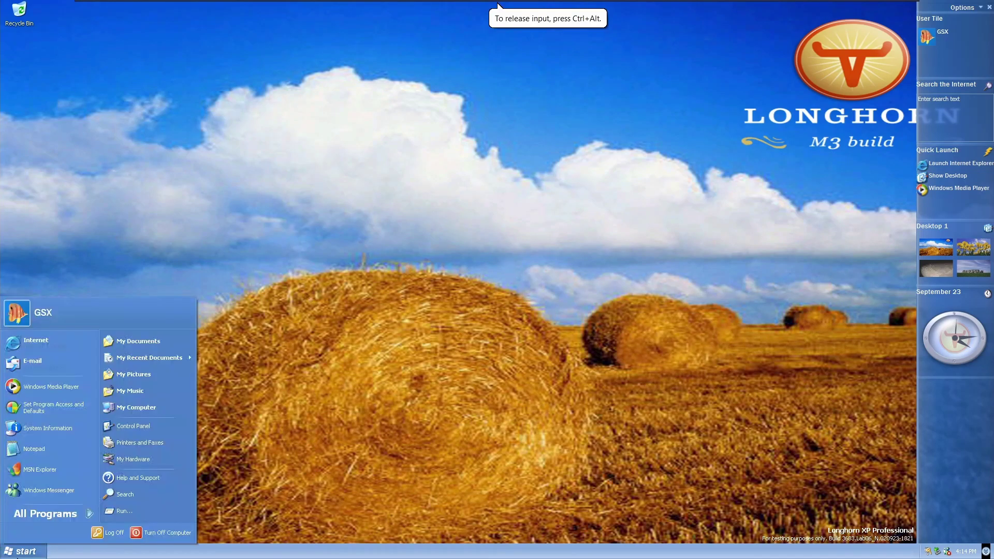
click(58, 517)
mouse_move(134, 435)
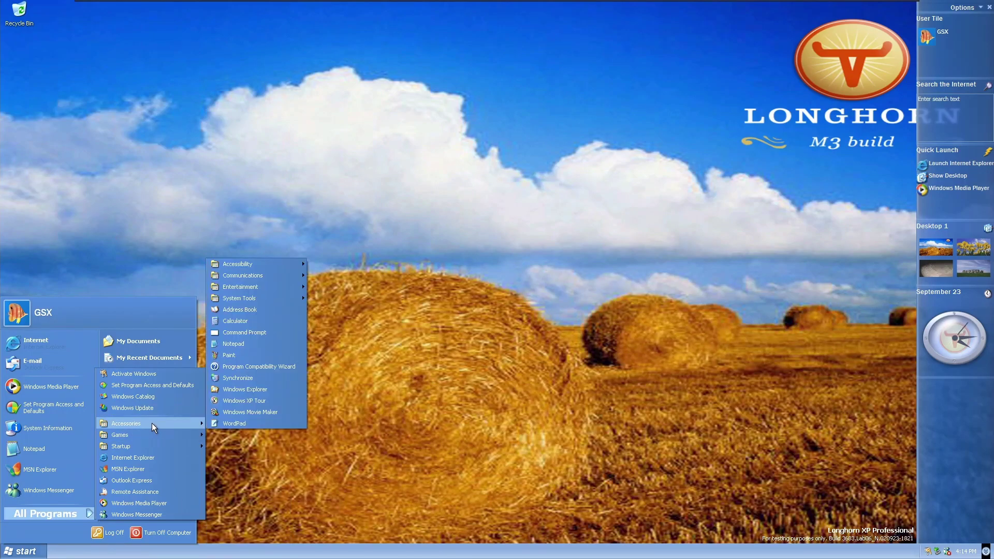
click(234, 386)
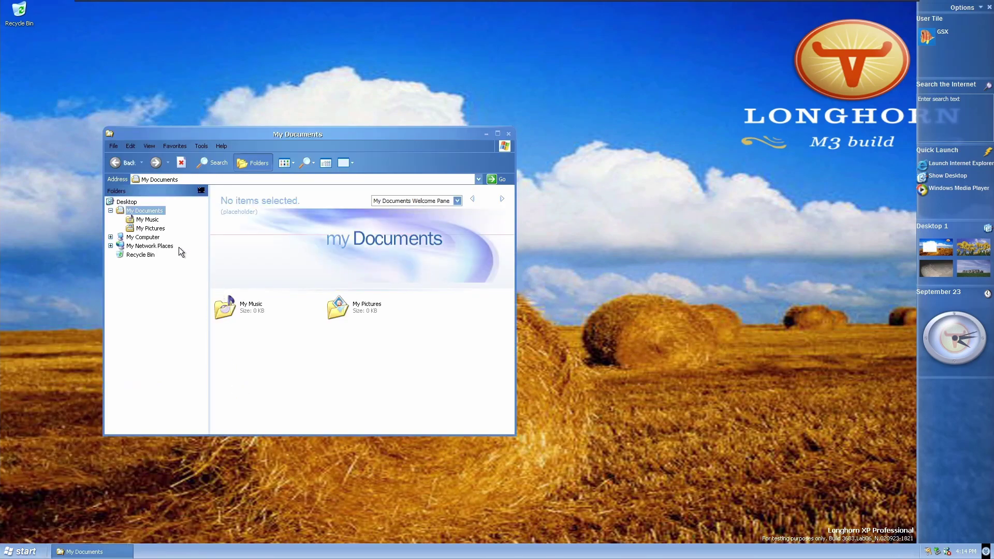
Browse My Computer, My Documents, My Music, My Pictures and My Network Places in the folder tree, and close the file window.
click(147, 237)
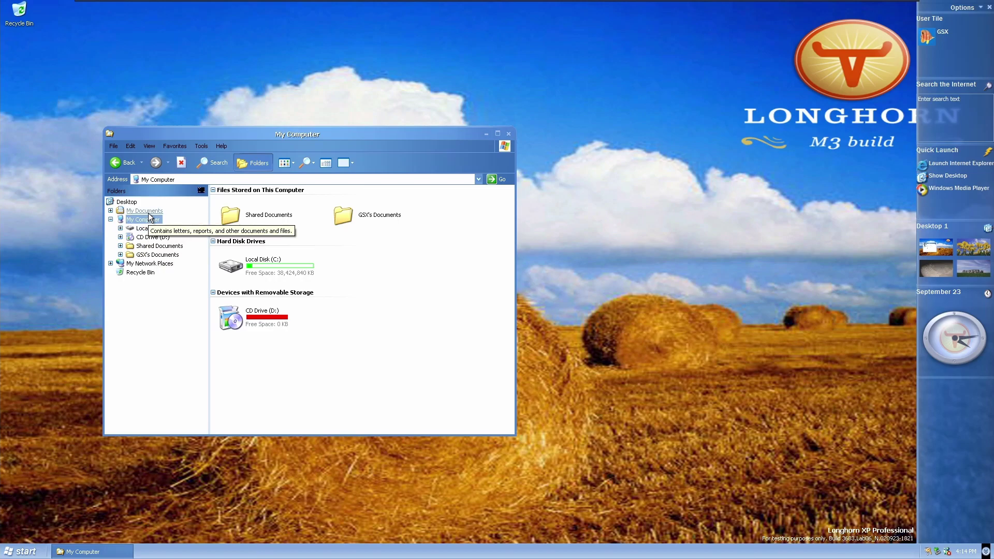
click(149, 215)
click(149, 220)
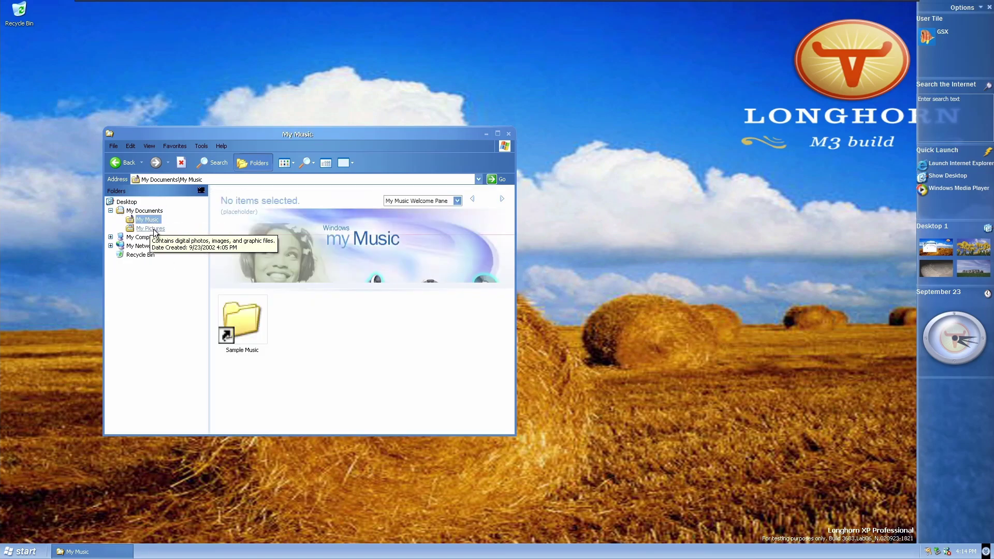
click(151, 229)
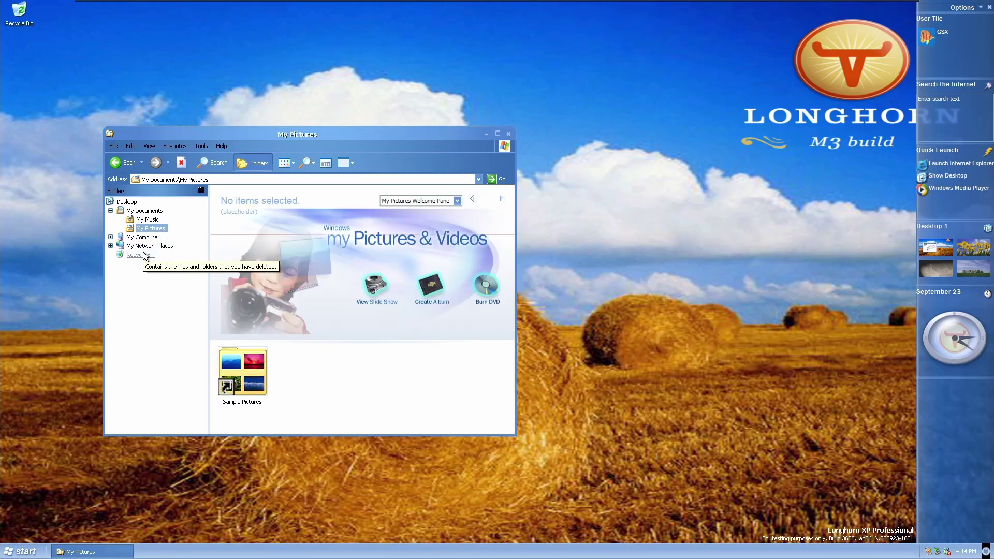
click(139, 247)
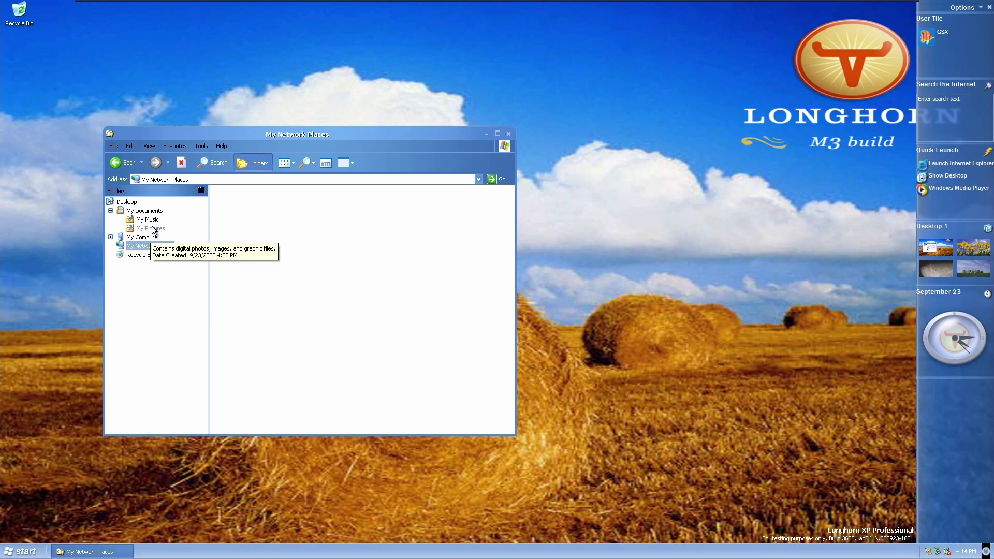
click(507, 130)
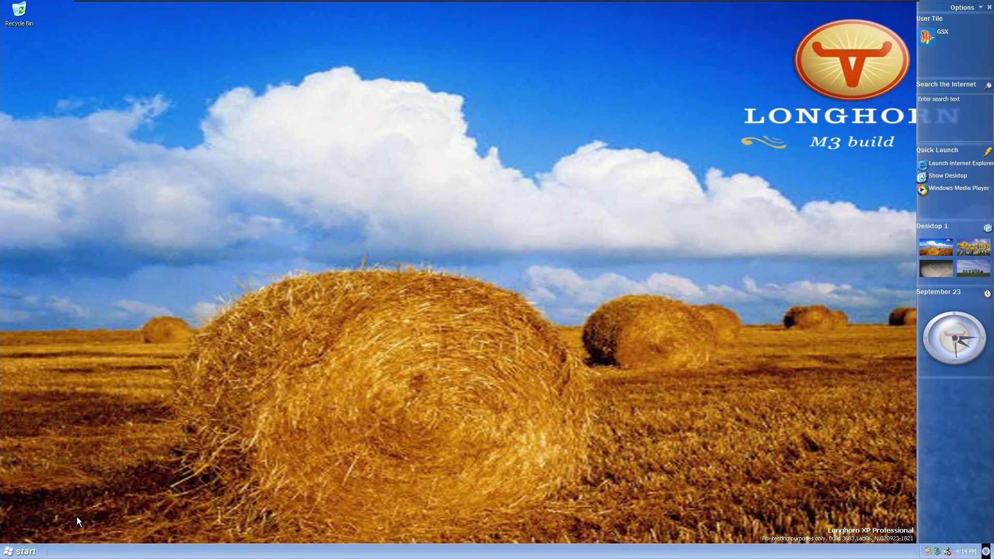
Run winver to view the Windows version information, move the About Windows dialog to mid-screen and close it.
key(super+r)
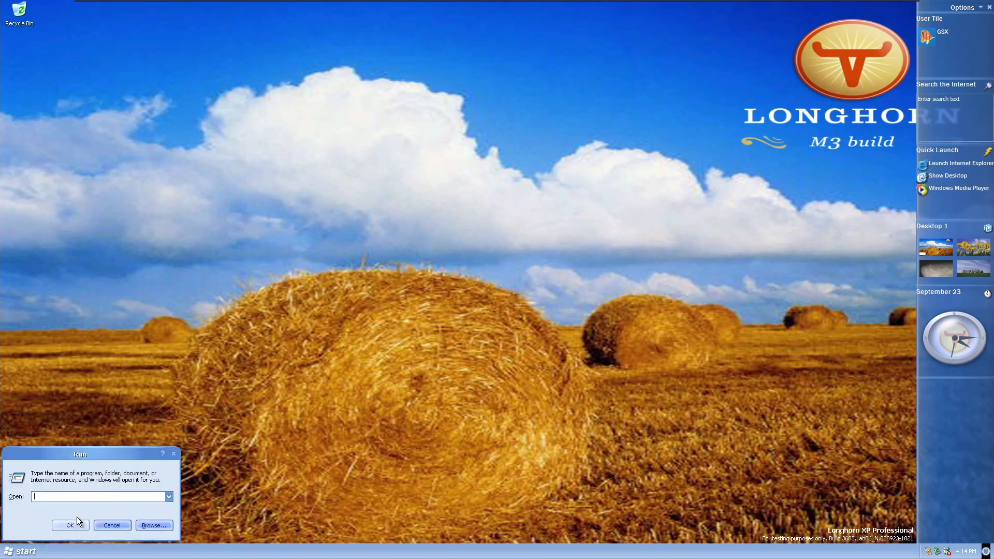
text(winver)
key(Return)
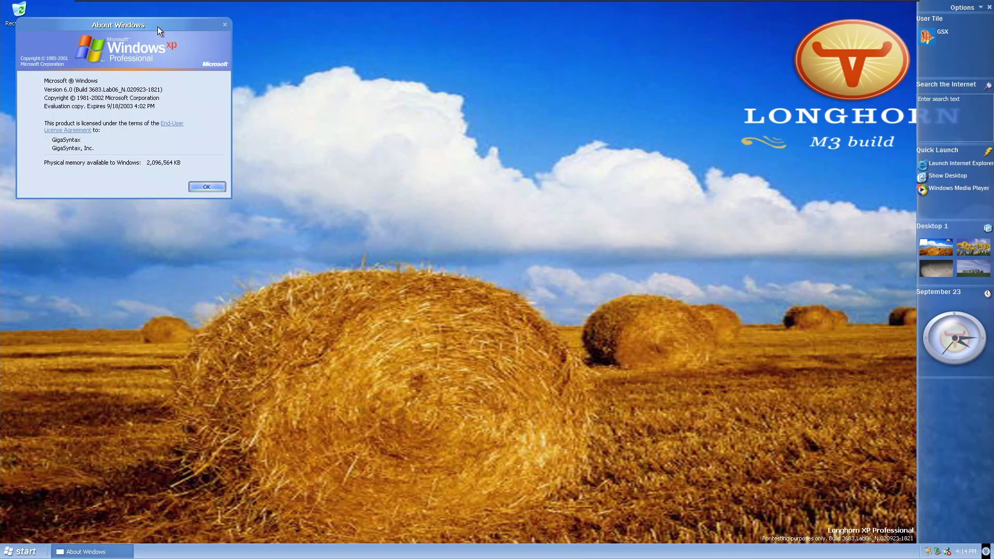
drag(158, 26, 550, 184)
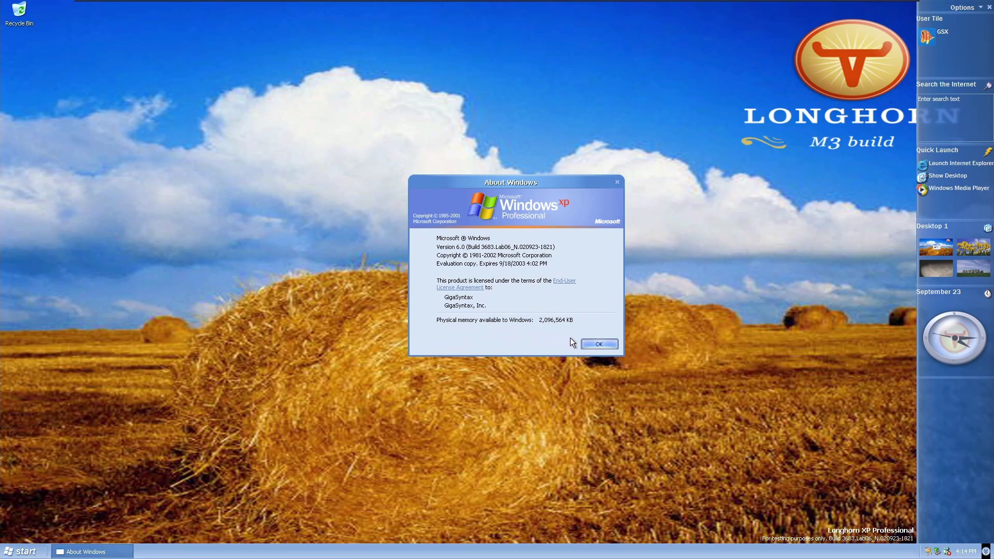
click(593, 343)
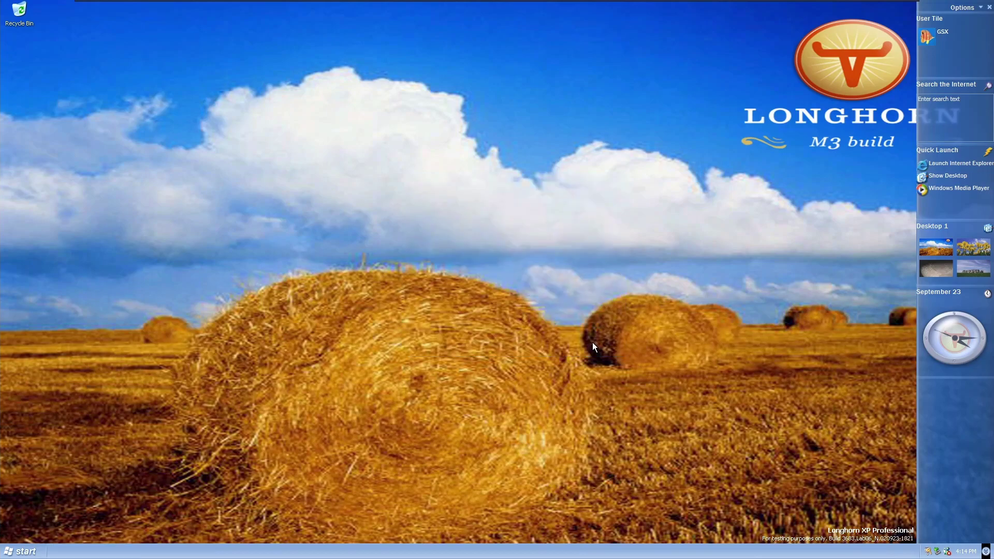